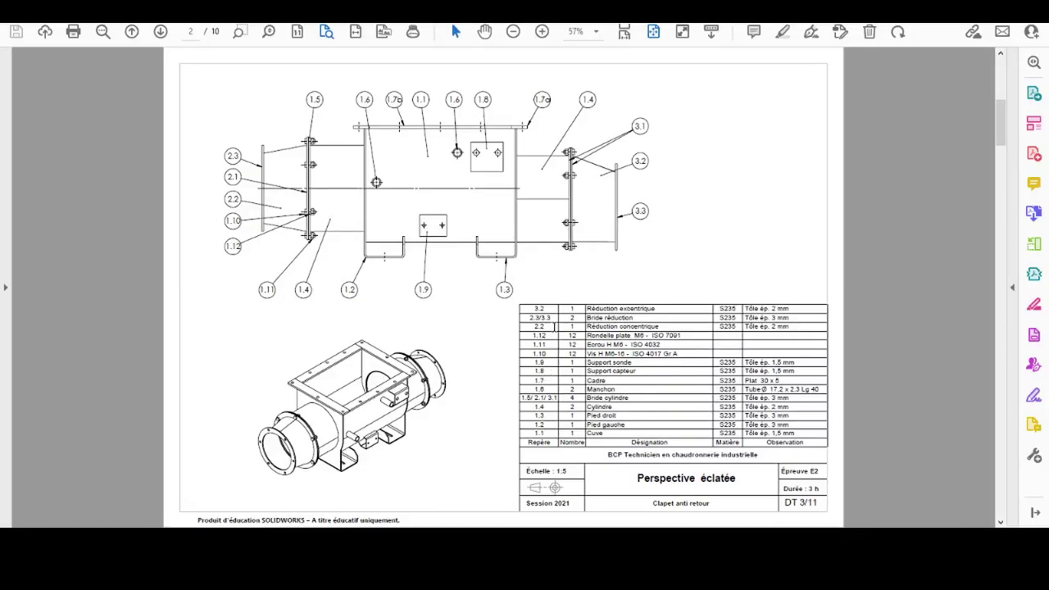
# - Scroll through the PDF's situation page and exploded-view parts list of the valve
pyautogui.scroll(2, 555, 326)
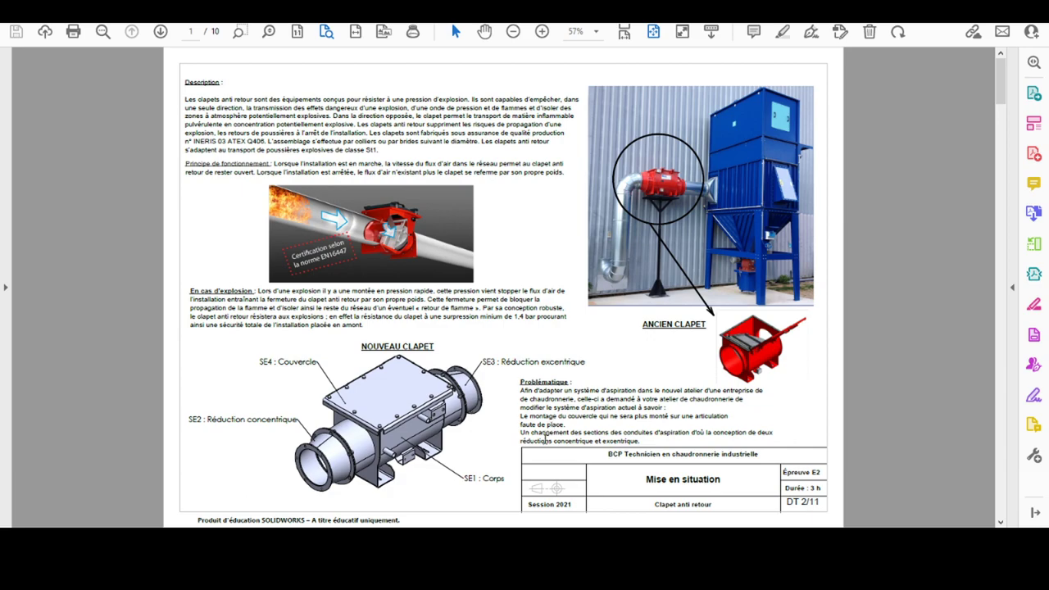
pyautogui.scroll(-2, 546, 437)
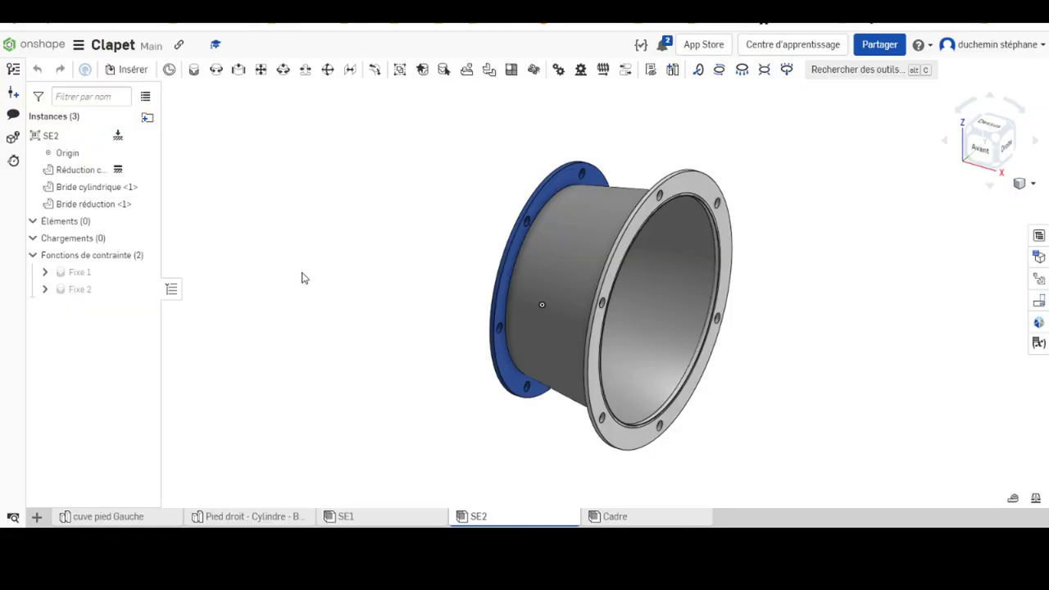
# - Create a new assembly tab in the Clapet document and rename it SE3
pyautogui.click(37, 518)
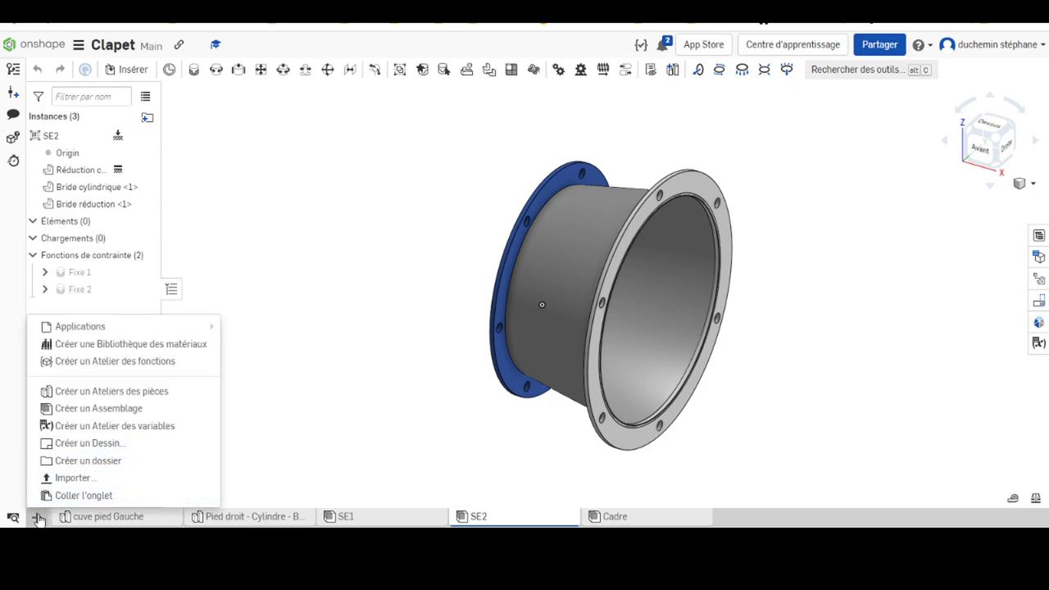
pyautogui.click(70, 408)
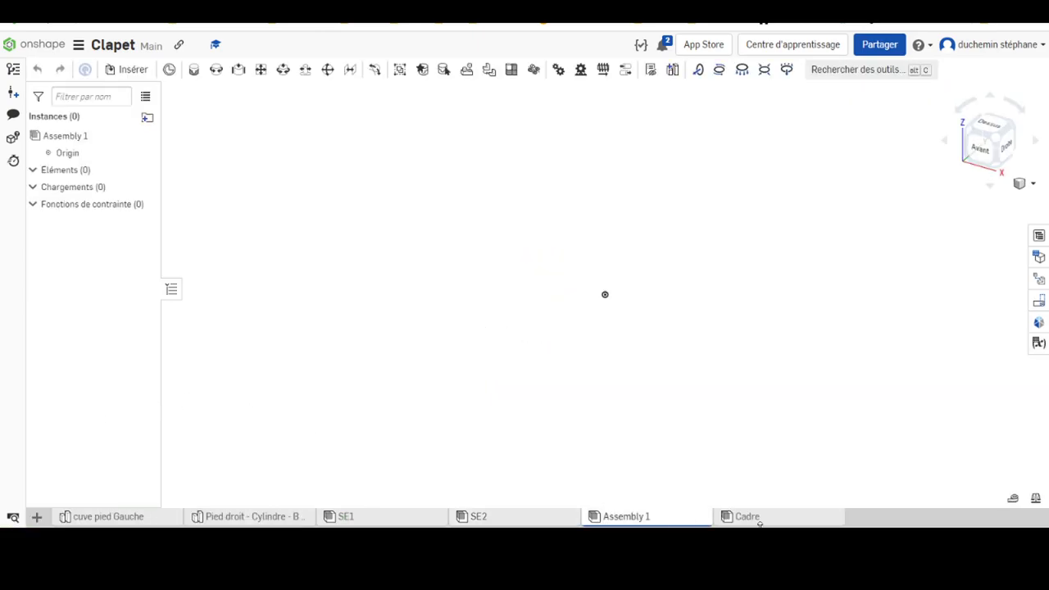
pyautogui.rightClick(639, 519)
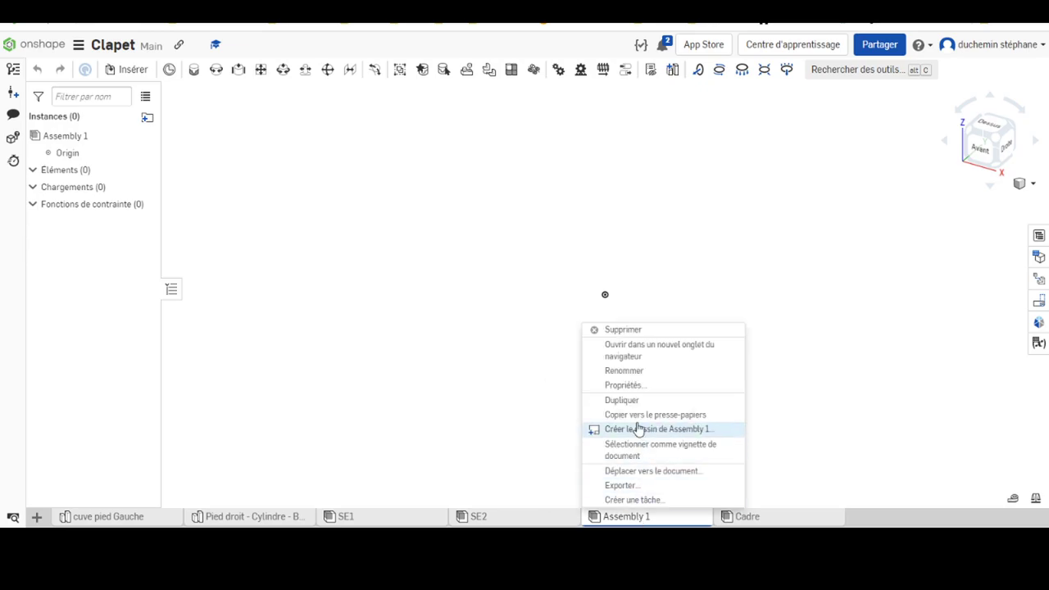
pyautogui.click(625, 371)
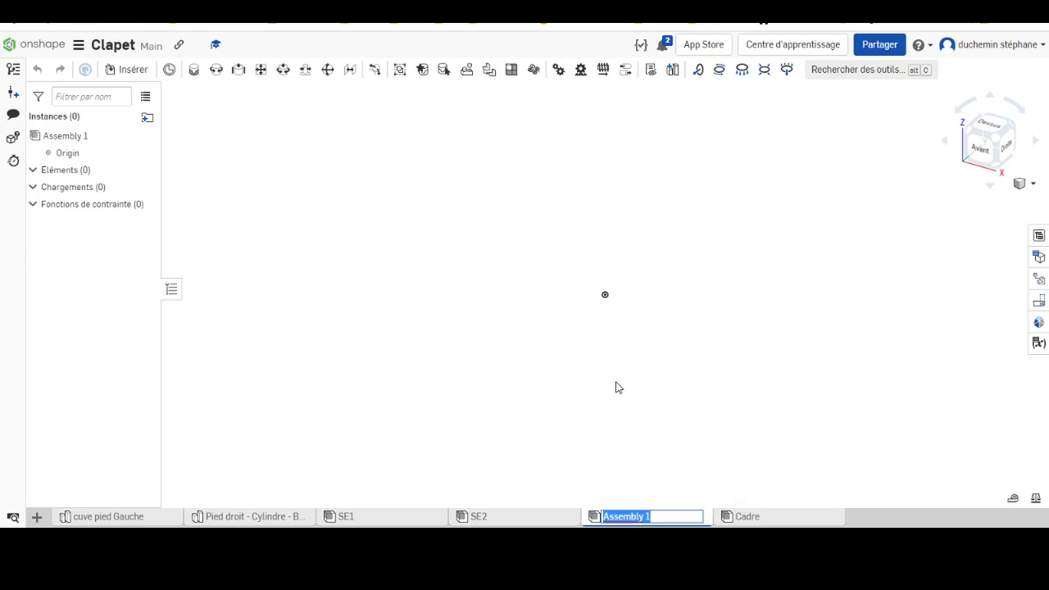
pyautogui.write('SE3')
pyautogui.press('Return')
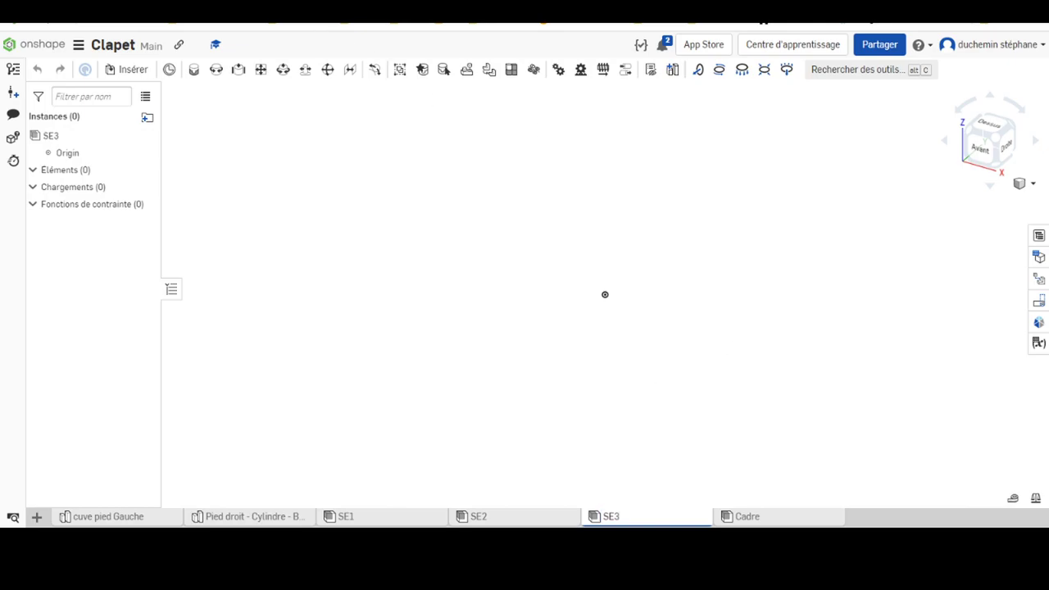
pyautogui.click(128, 69)
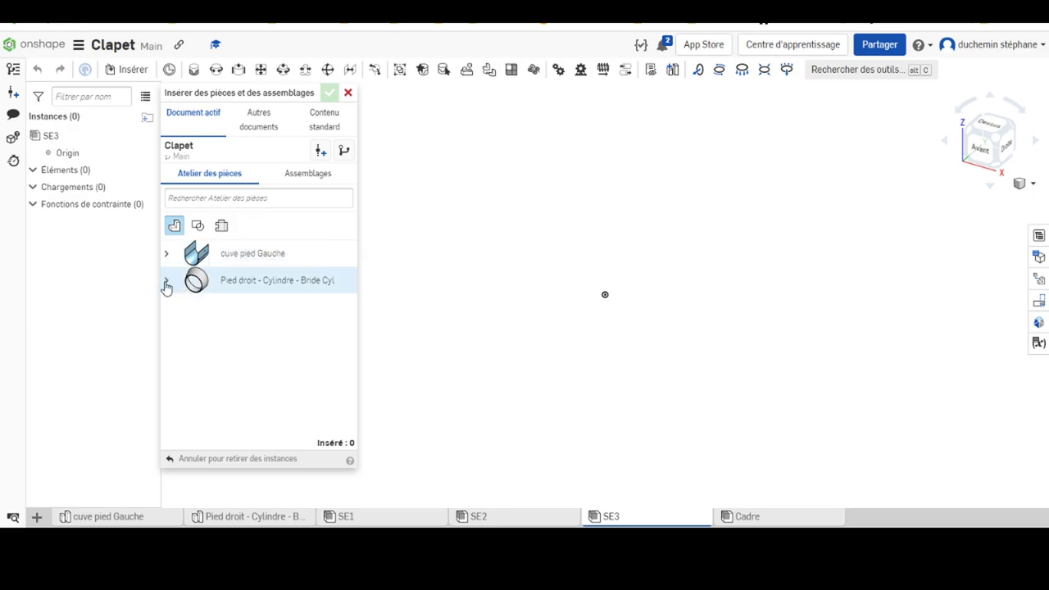
# - Insert Bride cylindrique, Bride réduction and Bride excentrique from the Pied droit part studio into SE3
pyautogui.click(166, 281)
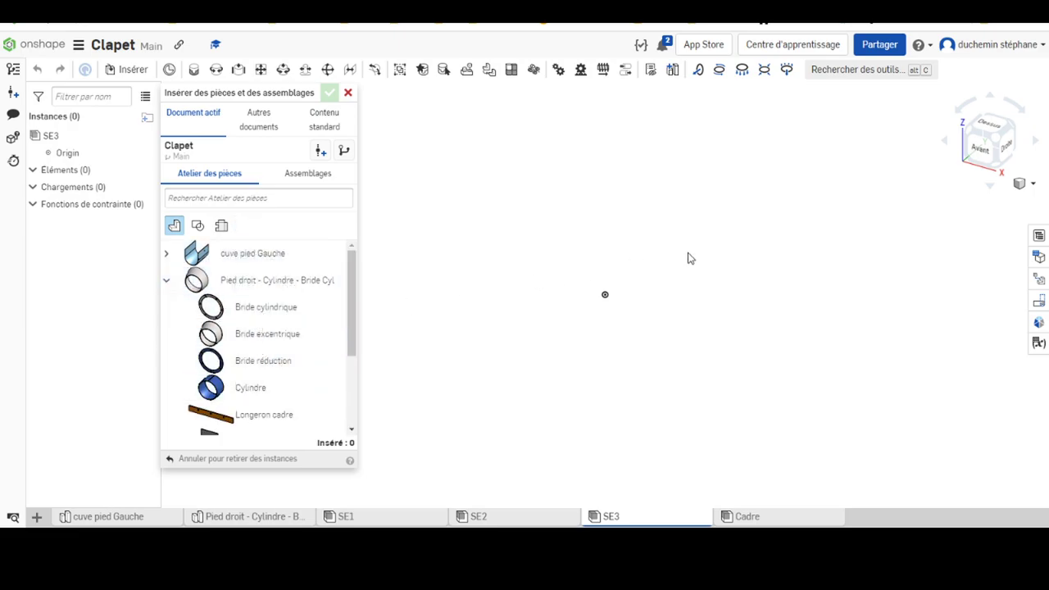
pyautogui.click(264, 307)
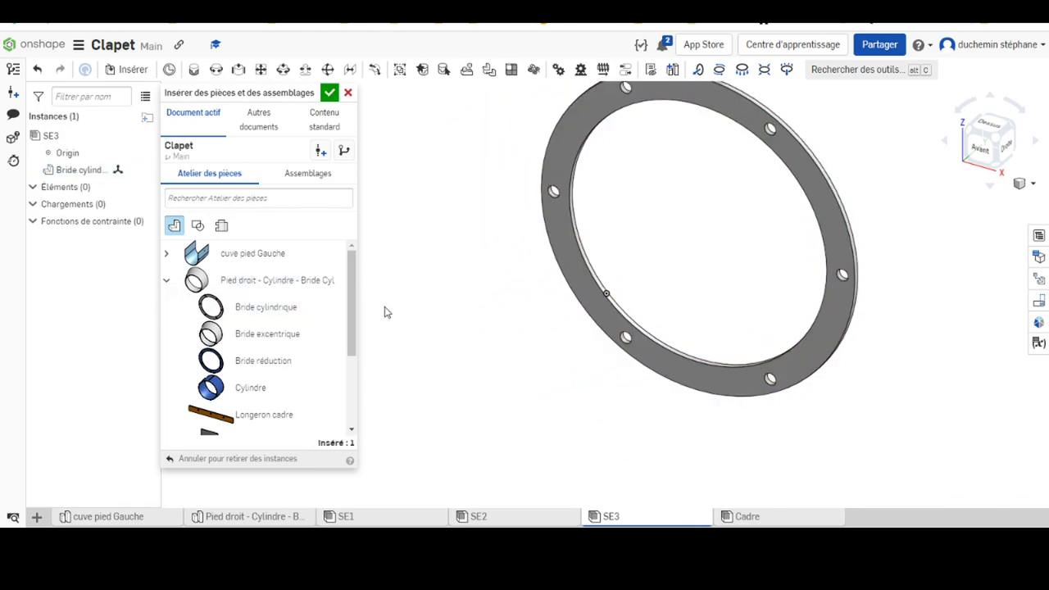
pyautogui.click(276, 362)
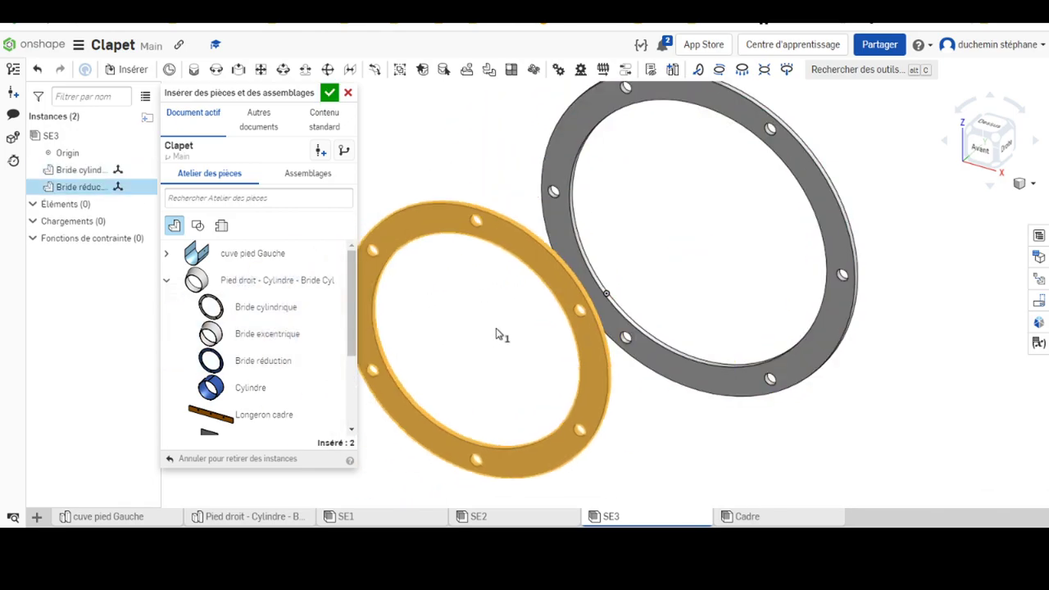
pyautogui.click(491, 313)
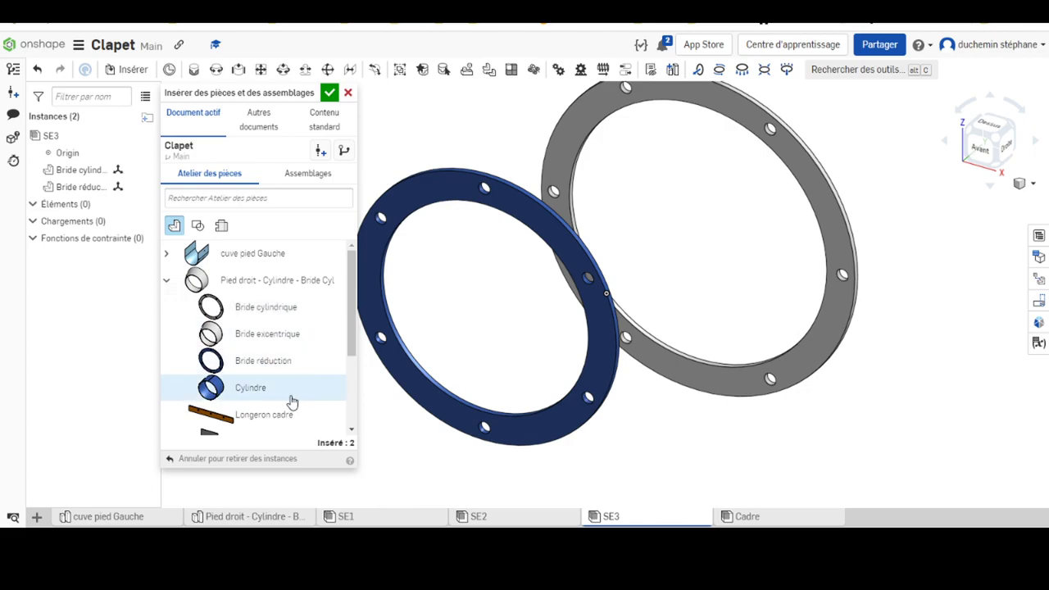
pyautogui.scroll(-1, 303, 344)
pyautogui.scroll(-2, 326, 345)
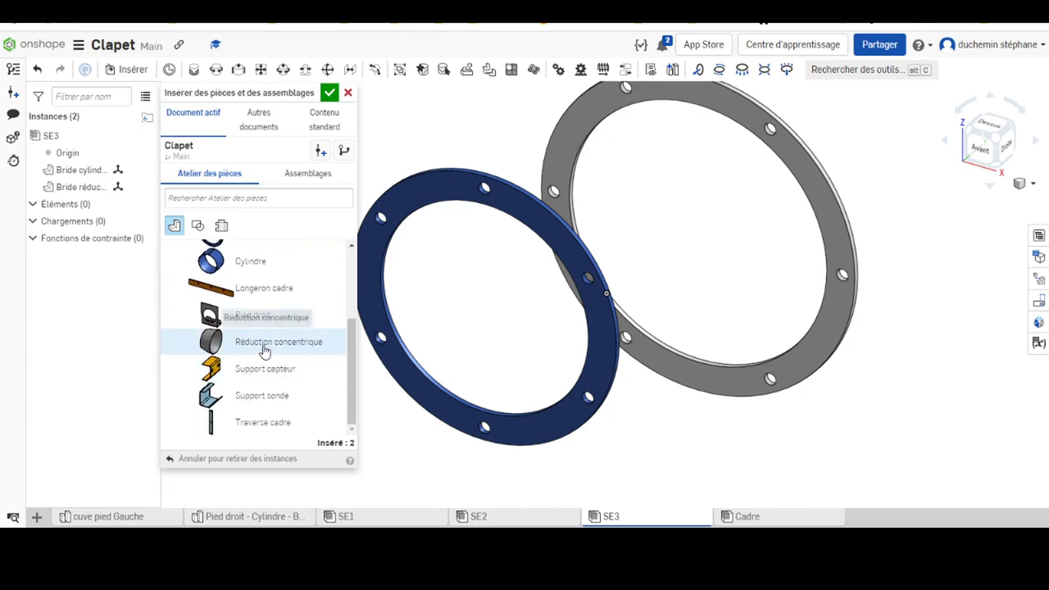
pyautogui.scroll(3, 264, 349)
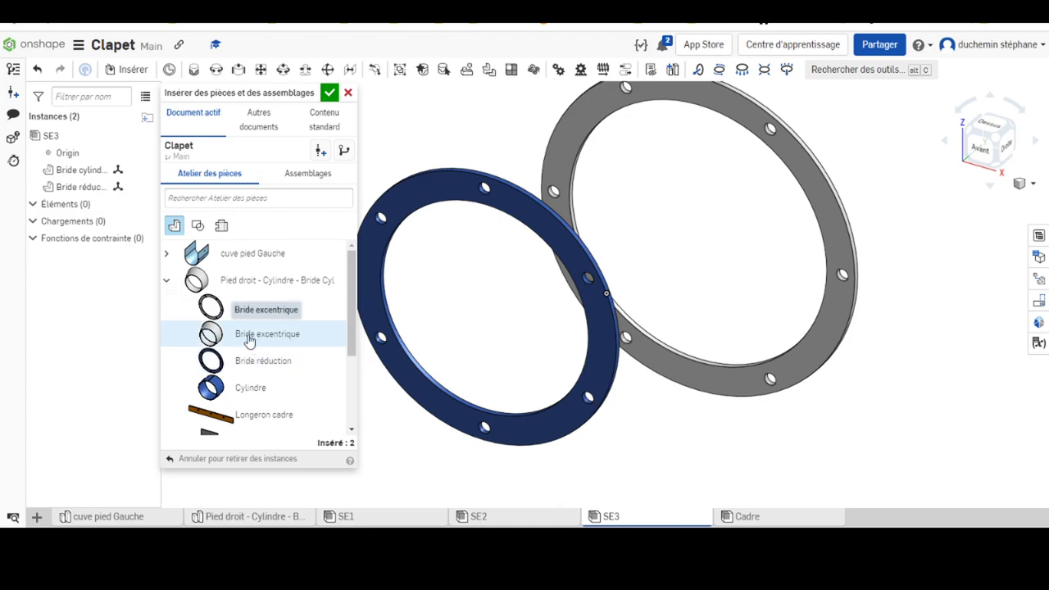
pyautogui.click(239, 343)
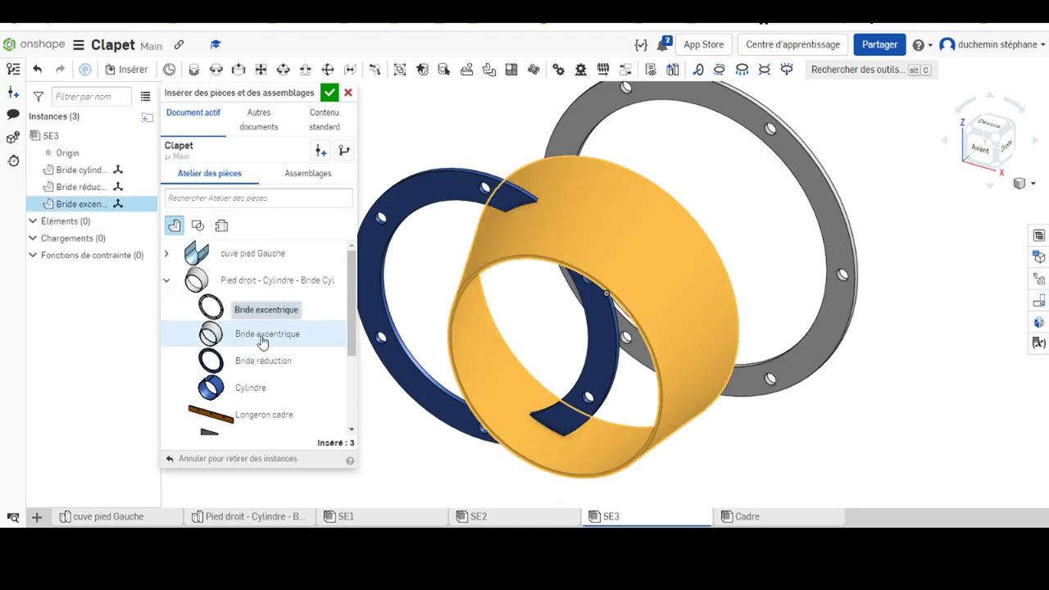
pyautogui.click(721, 324)
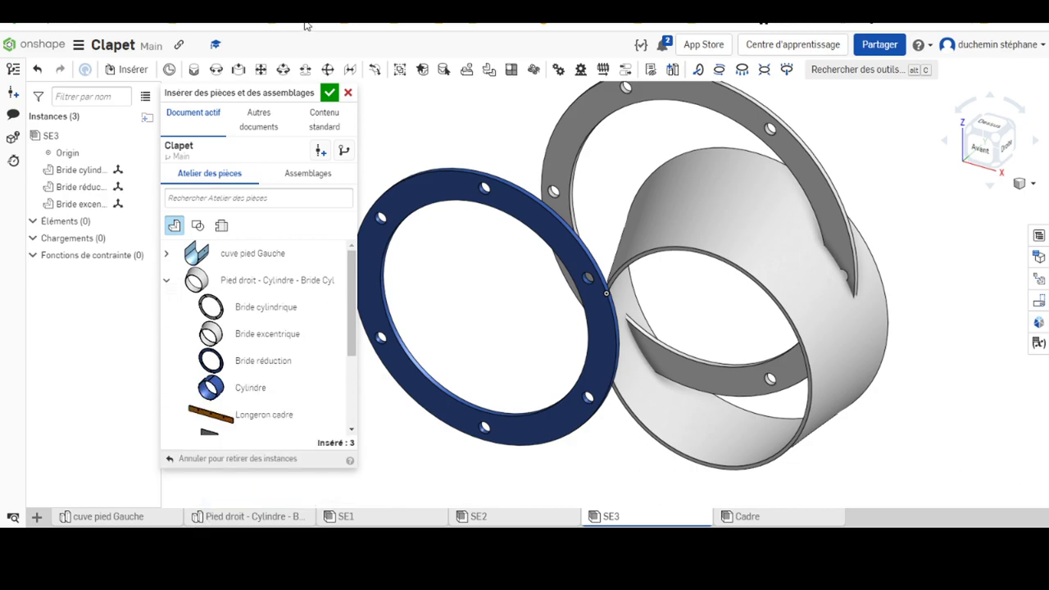
pyautogui.click(328, 93)
# - Rename the Bride excentrique part to 'Réduction excentrique' in the Pied droit part studio
pyautogui.click(201, 517)
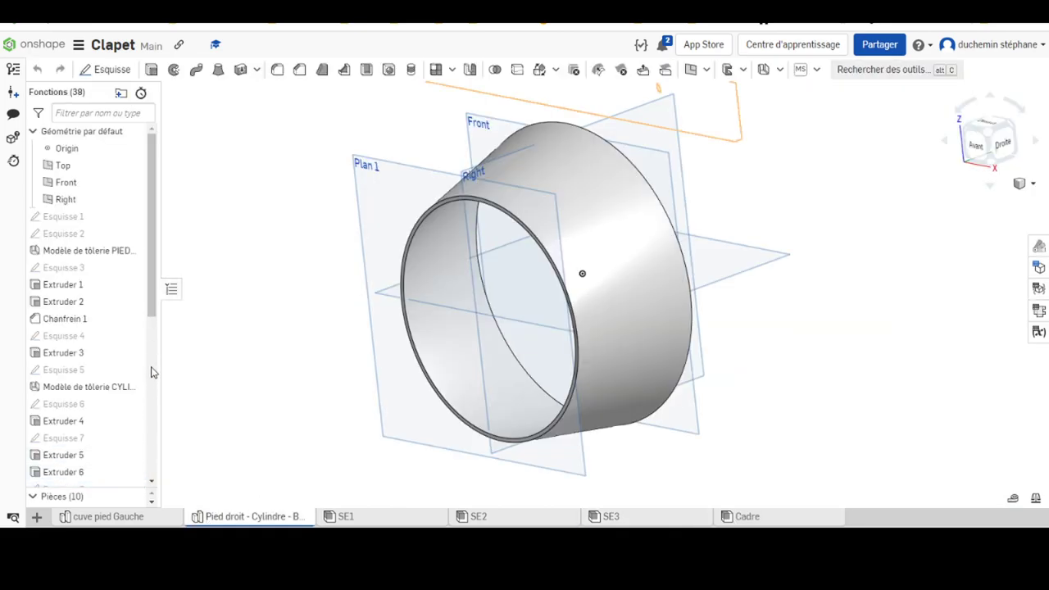
pyautogui.scroll(-5, 152, 368)
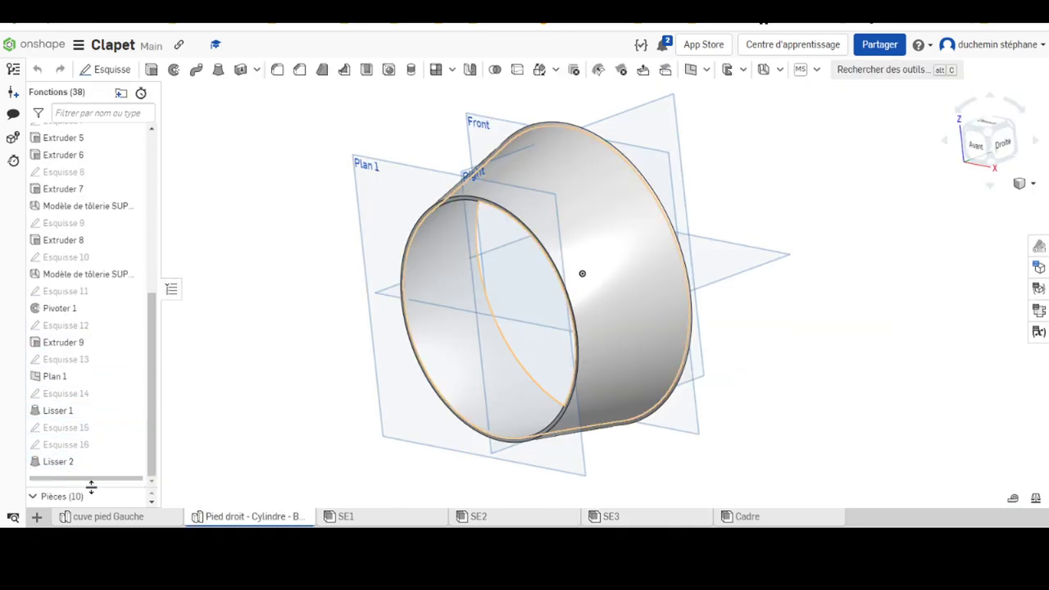
pyautogui.moveTo(97, 487); pyautogui.dragTo(112, 248)
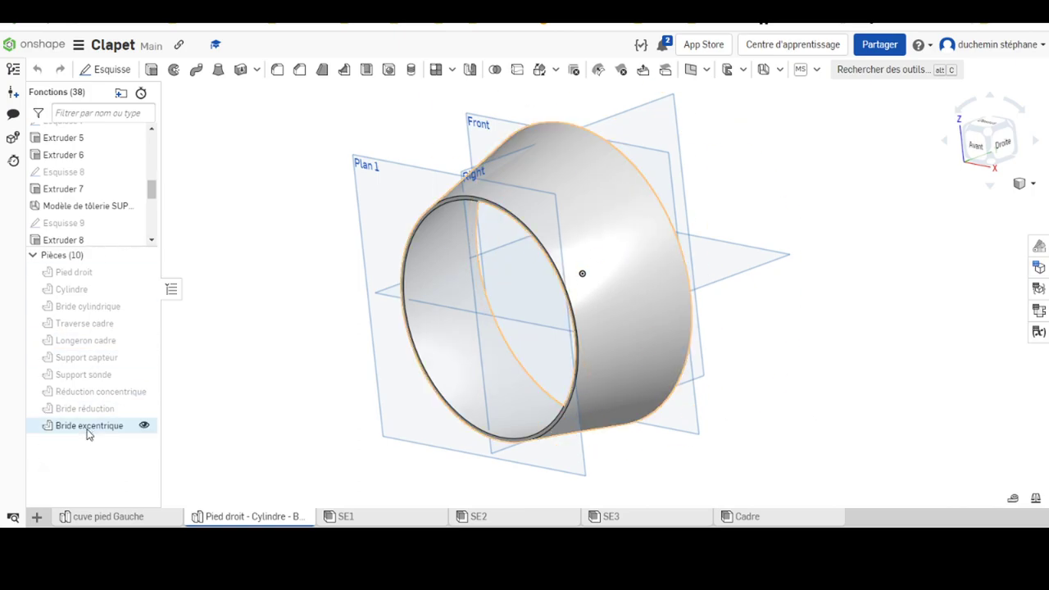
pyautogui.moveTo(88, 426)
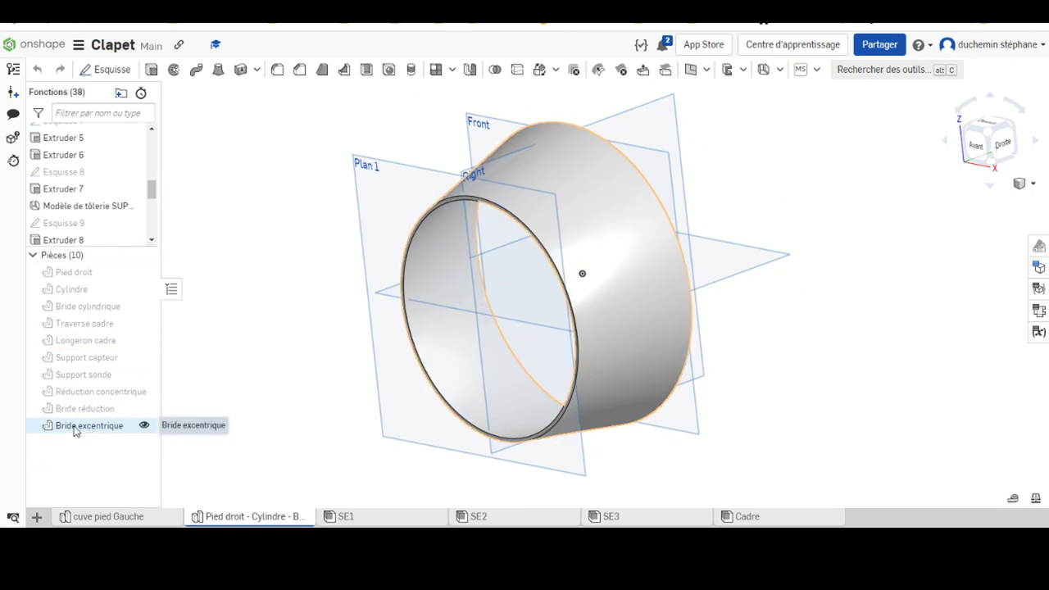
pyautogui.rightClick(71, 428)
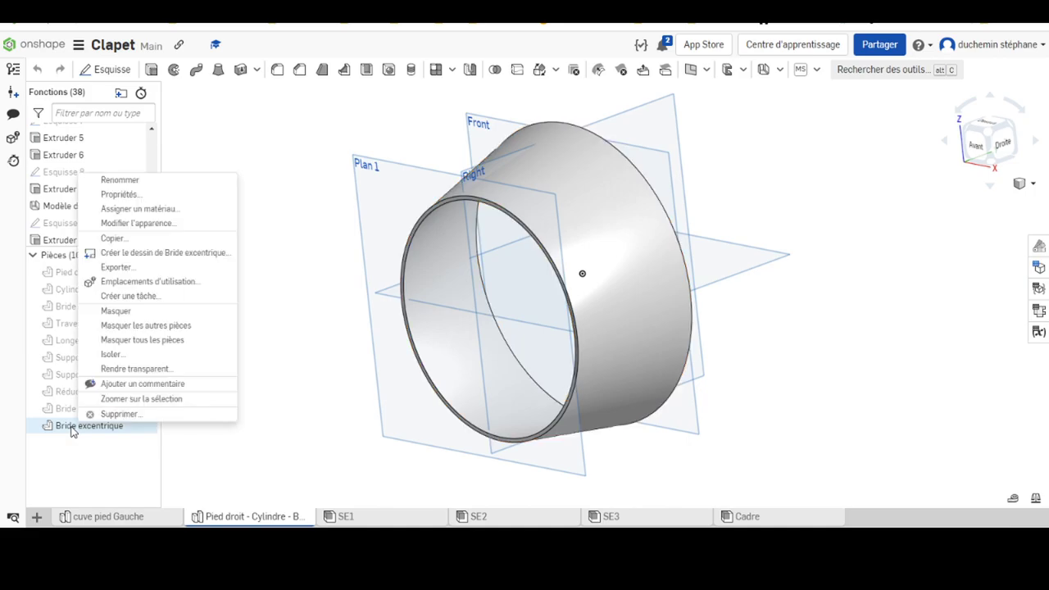
pyautogui.click(116, 186)
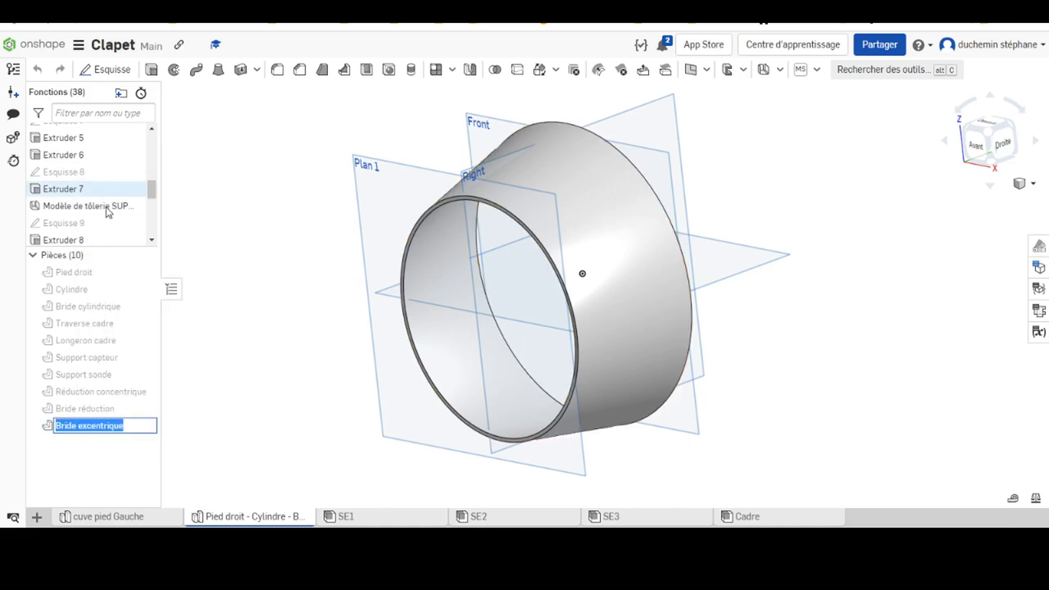
pyautogui.click(85, 426)
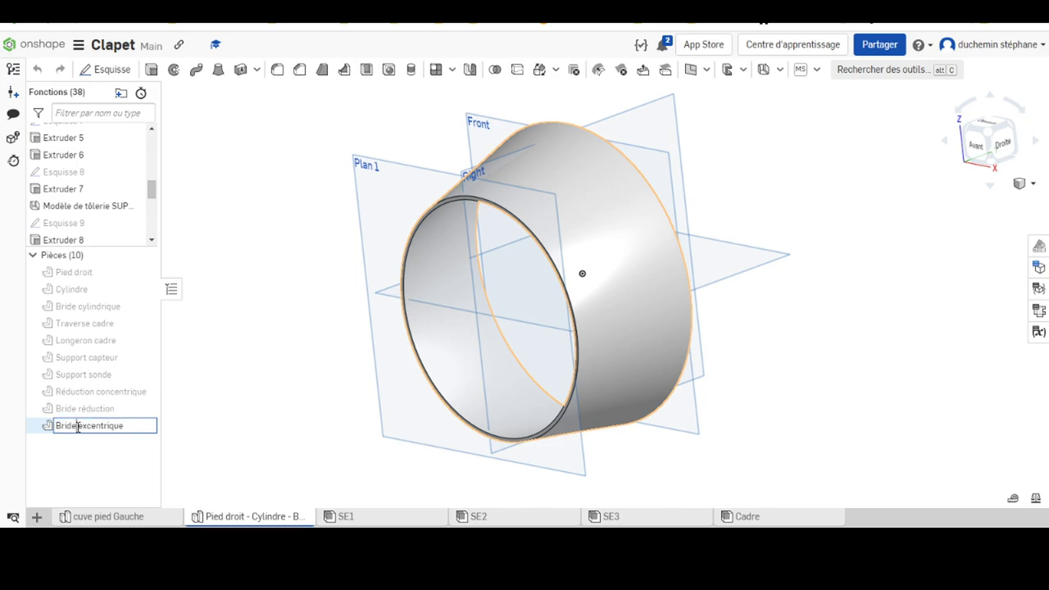
pyautogui.moveTo(78, 428); pyautogui.dragTo(36, 432)
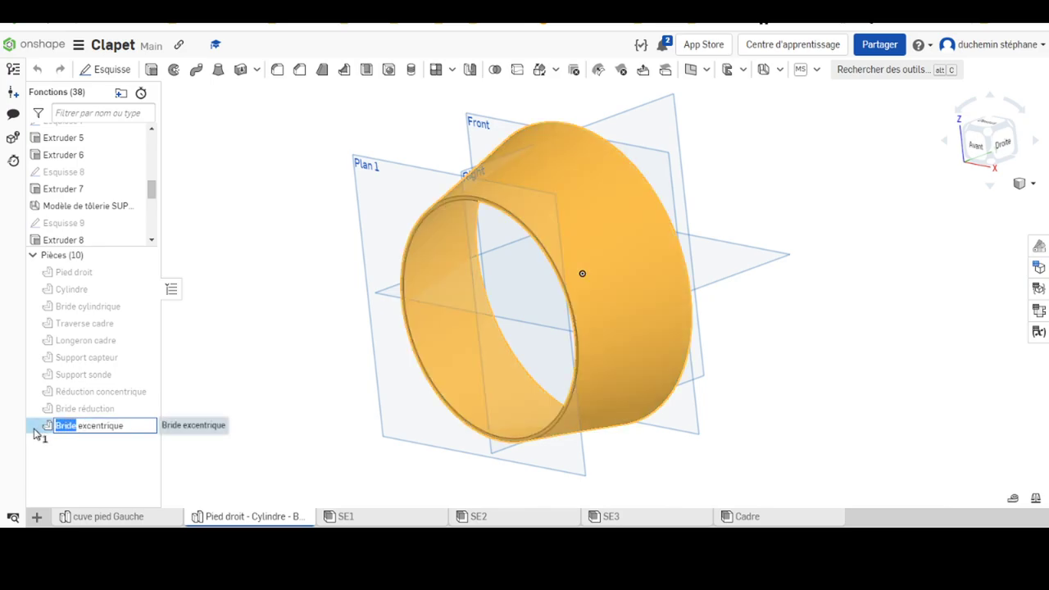
pyautogui.write('Rédu')
pyautogui.write('ctio')
pyautogui.write('n')
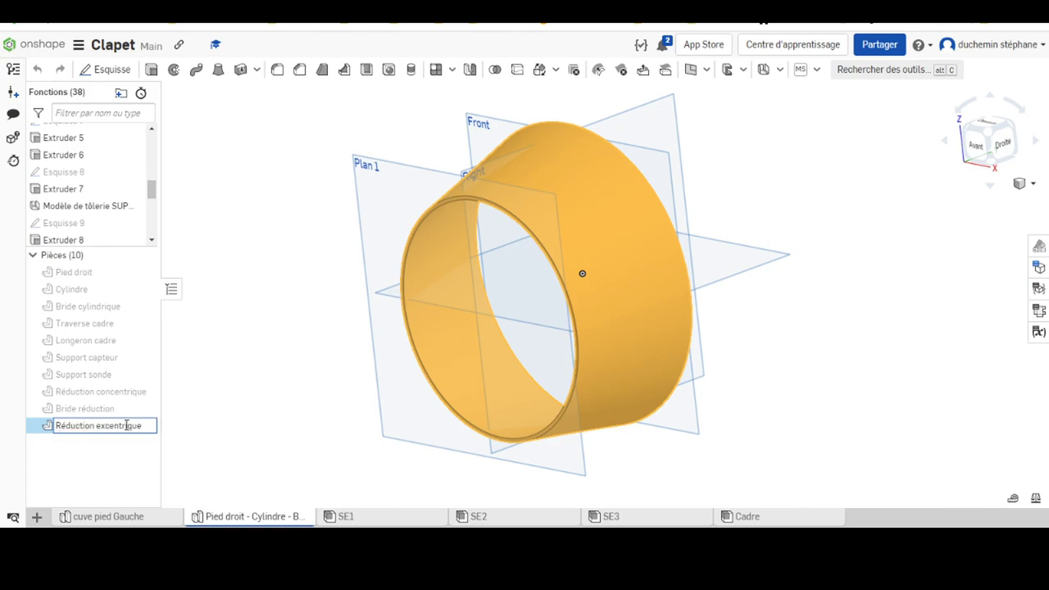
pyautogui.click(319, 381)
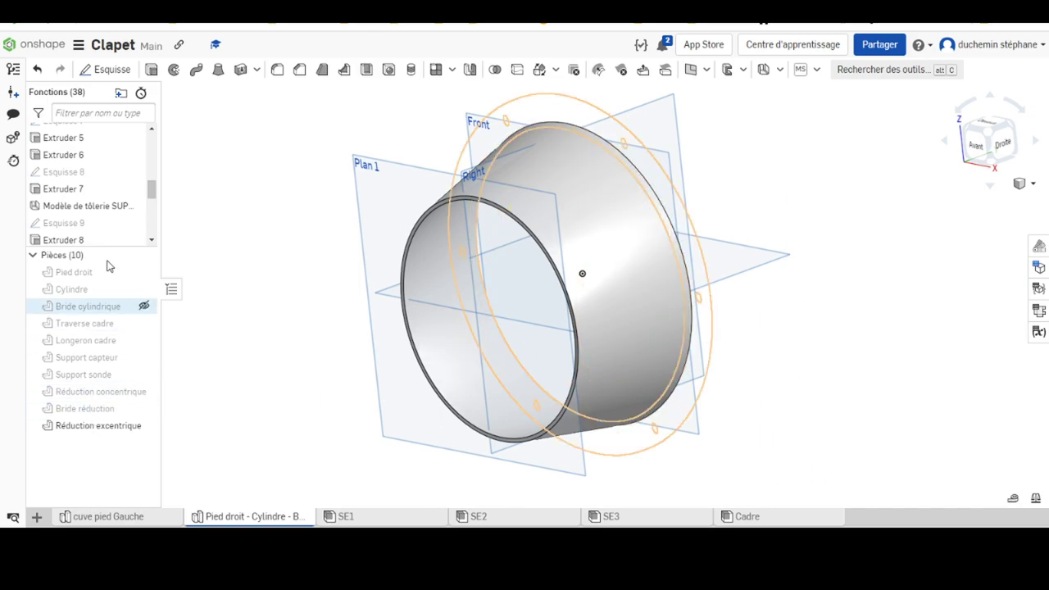
pyautogui.click(653, 522)
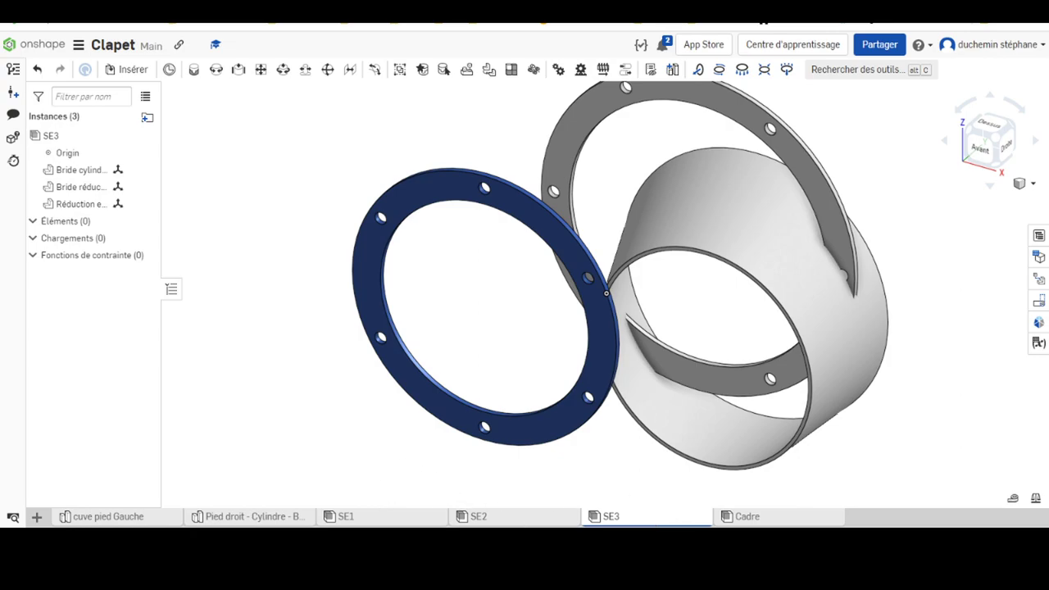
# - Fix the Bride réduction flange in place in the SE3 assembly
pyautogui.scroll(-2, 505, 393)
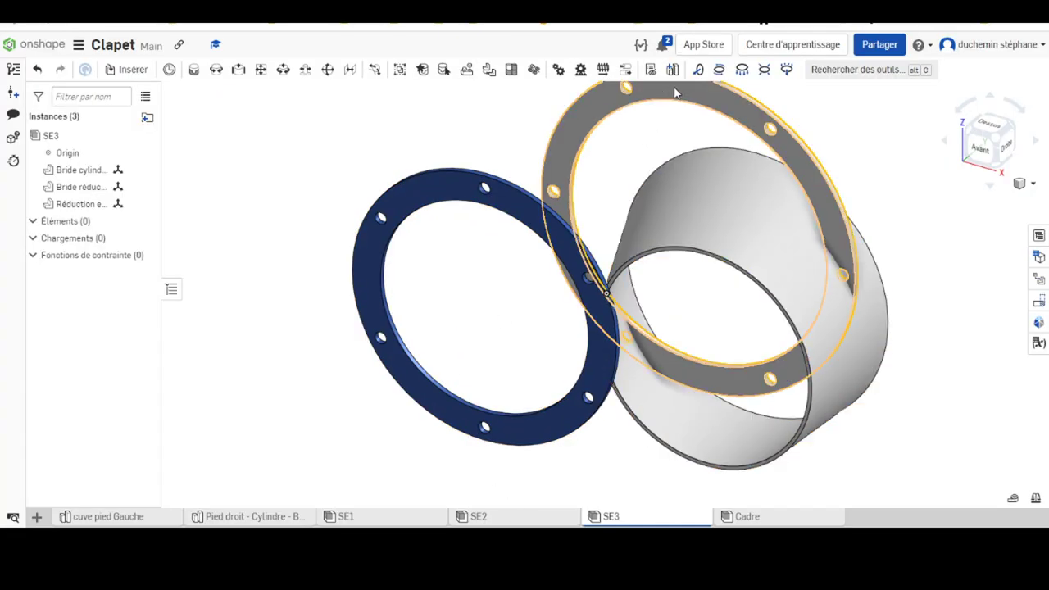
pyautogui.click(406, 200)
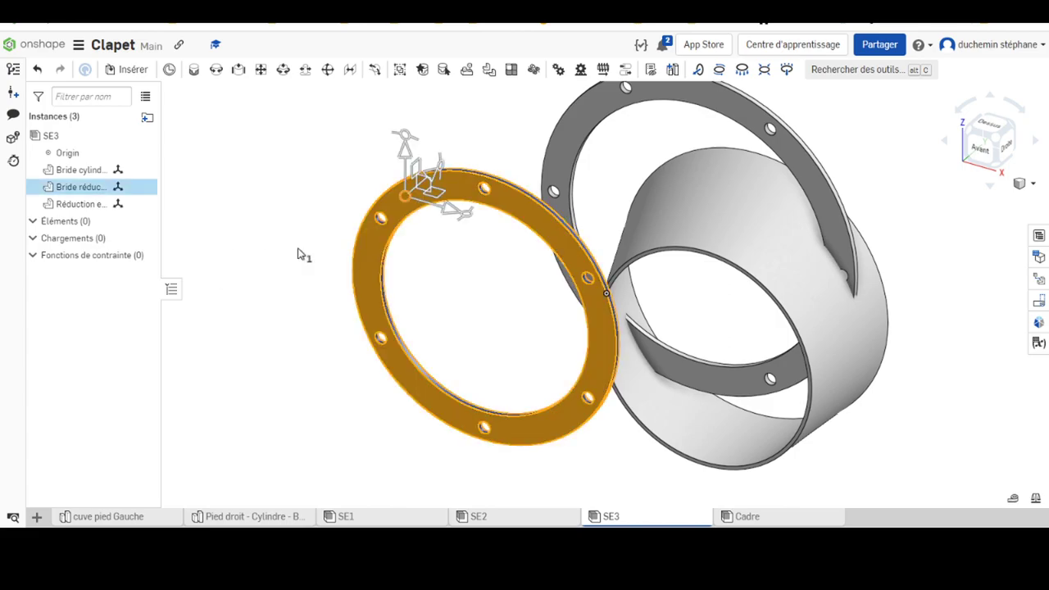
pyautogui.rightClick(74, 189)
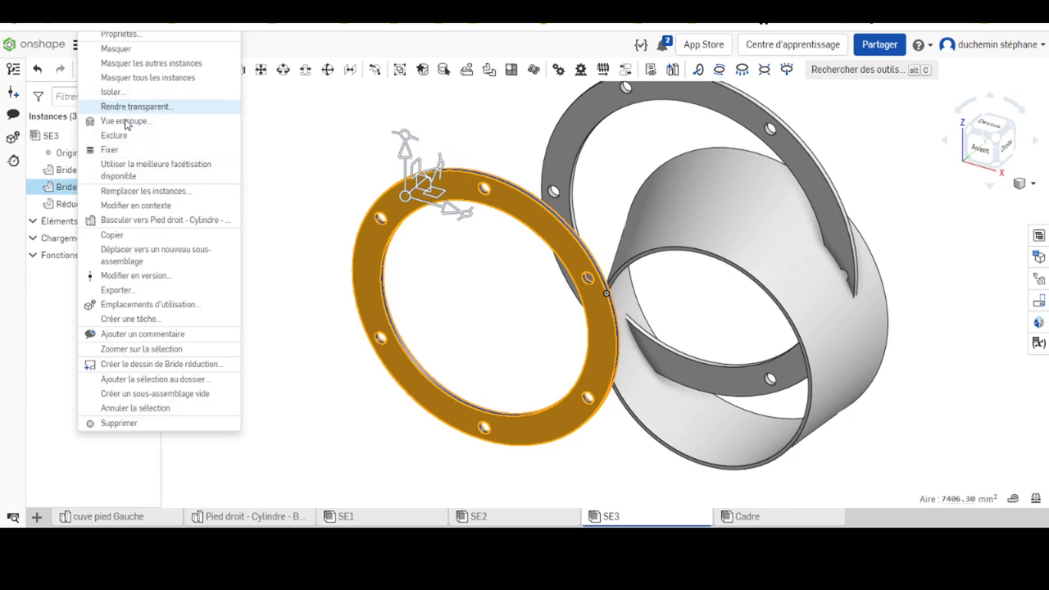
pyautogui.click(109, 150)
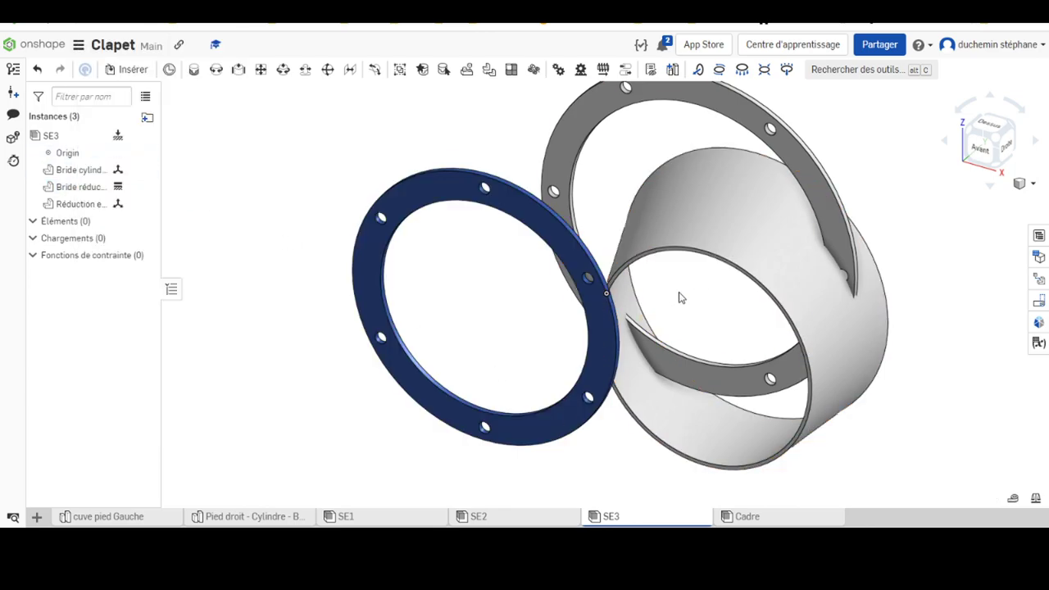
# - Flip the eccentric reduction around so it faces the fixed flange
pyautogui.moveTo(496, 273)
pyautogui.mouseDown(button='right')
pyautogui.moveTo(729, 341)
pyautogui.moveTo(661, 345)
pyautogui.moveTo(692, 348)
pyautogui.mouseUp(button='right')
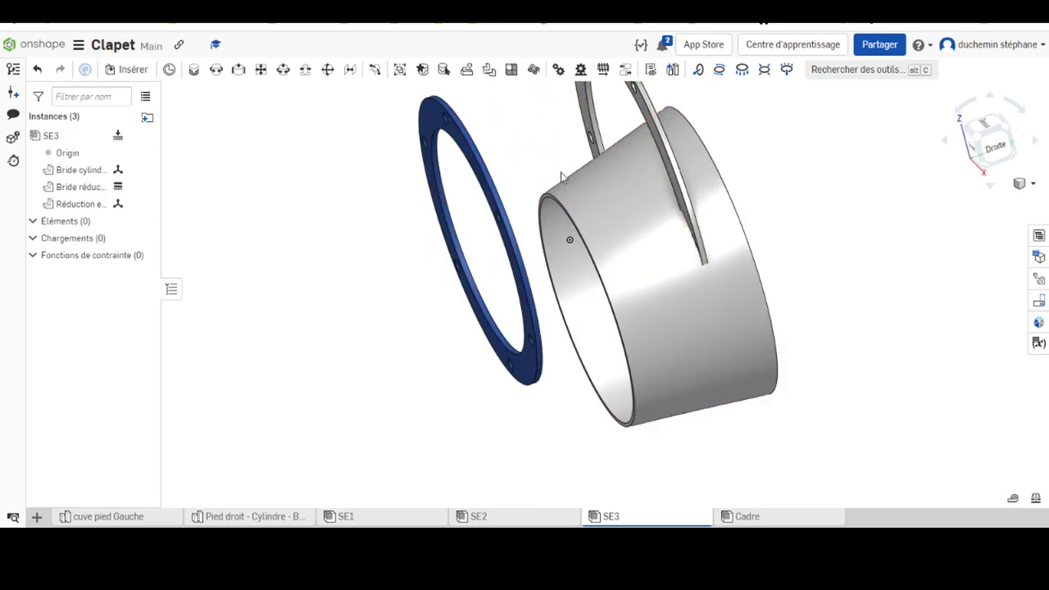
pyautogui.click(600, 247)
pyautogui.hotkey('ctrl', 'z')
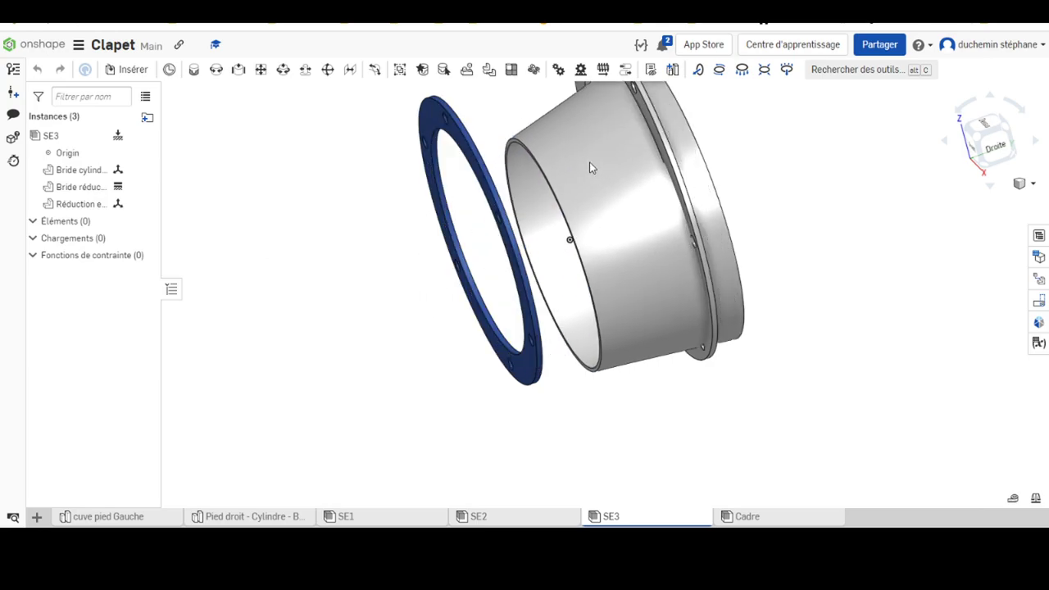
# - Start the Fixe 1 fastened mate and bring the reduction's rim connectors into view
pyautogui.click(194, 70)
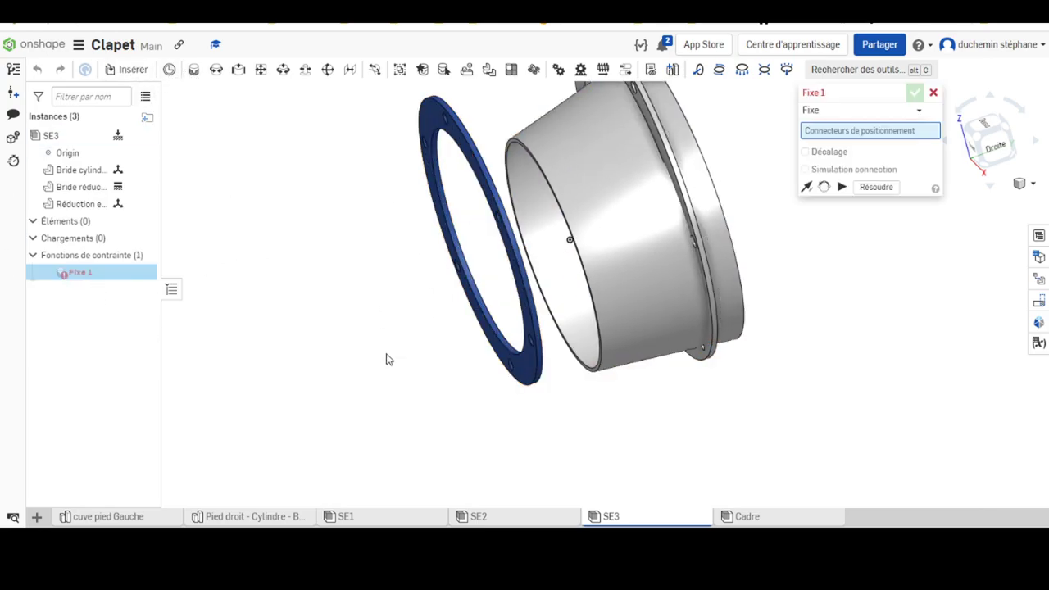
pyautogui.moveTo(406, 359); pyautogui.dragTo(520, 190, button='right')
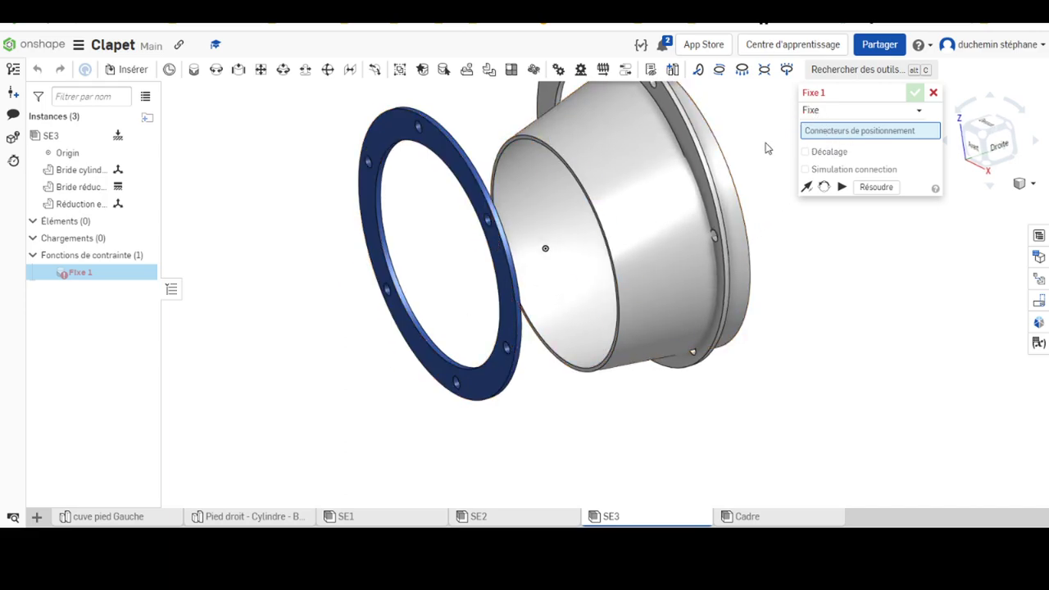
pyautogui.scroll(2, 565, 179)
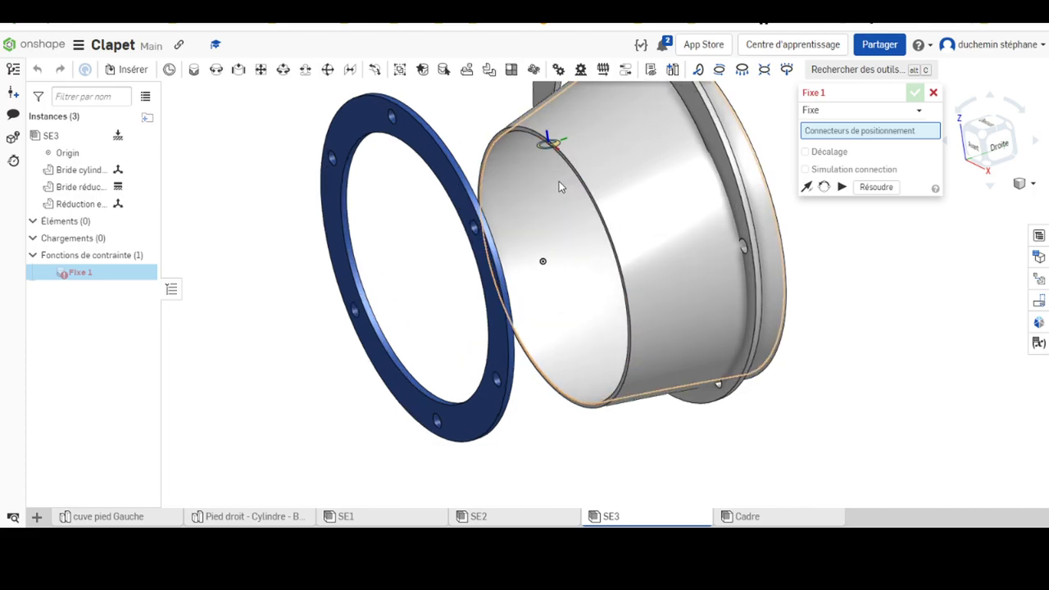
pyautogui.scroll(3, 559, 182)
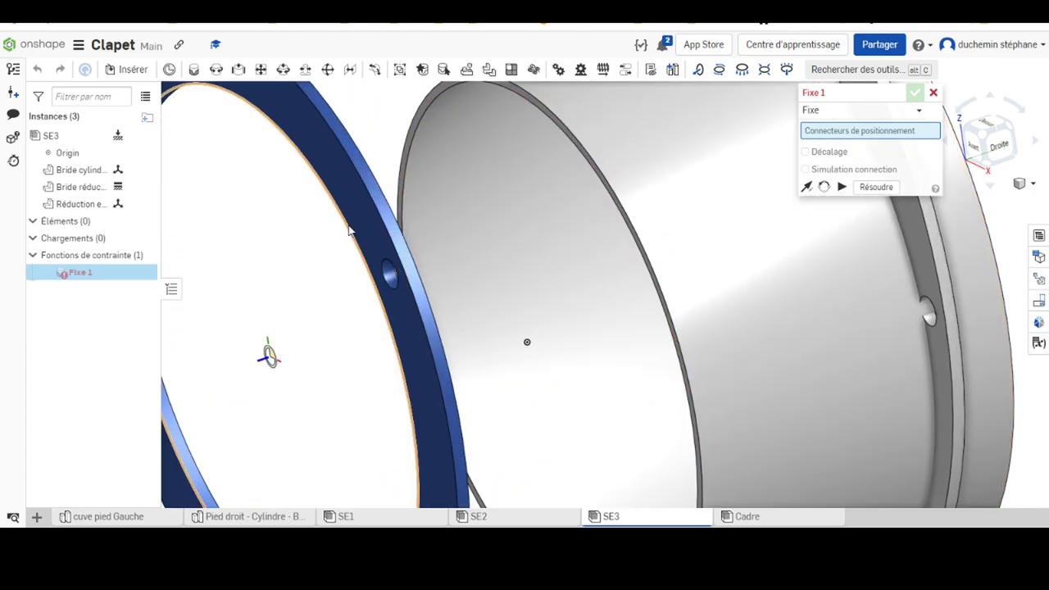
pyautogui.scroll(-5, 587, 195)
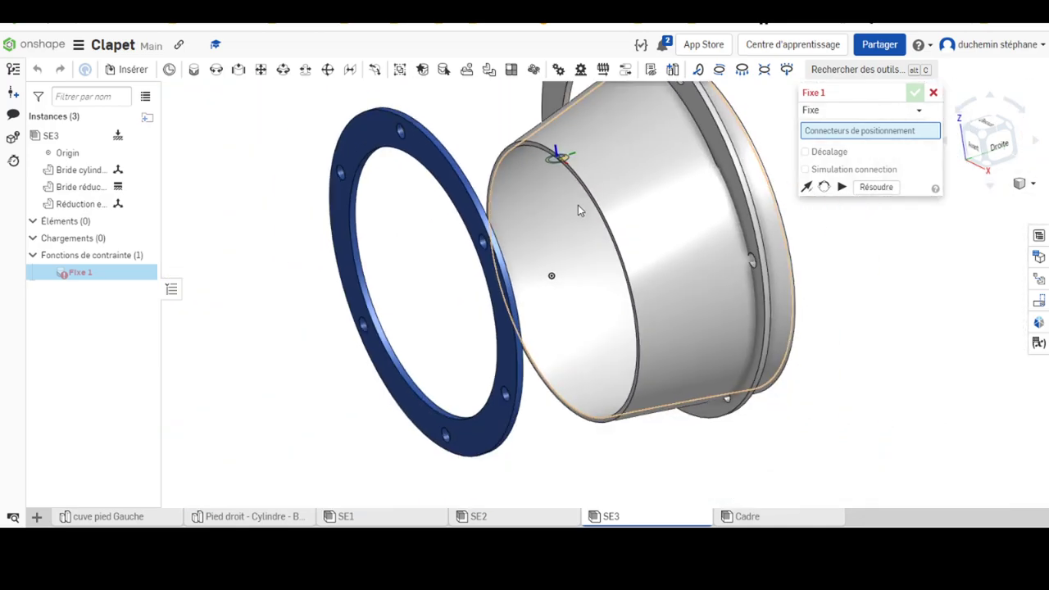
pyautogui.moveTo(578, 205)
pyautogui.mouseDown(button='right')
pyautogui.moveTo(640, 260)
pyautogui.moveTo(633, 270)
pyautogui.moveTo(651, 249)
pyautogui.mouseUp(button='right')
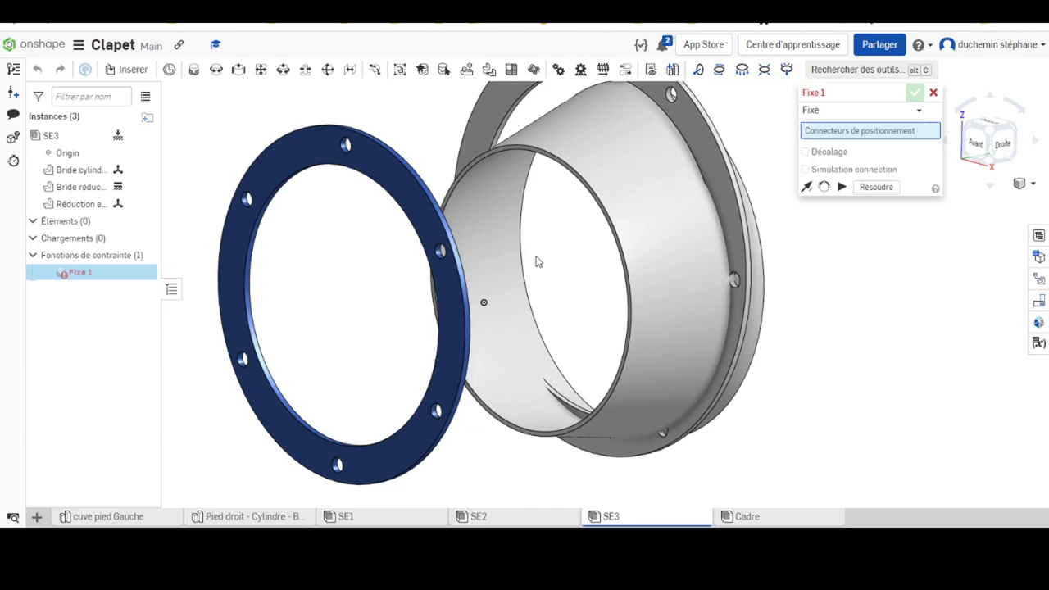
pyautogui.moveTo(537, 261); pyautogui.dragTo(529, 283, button='right')
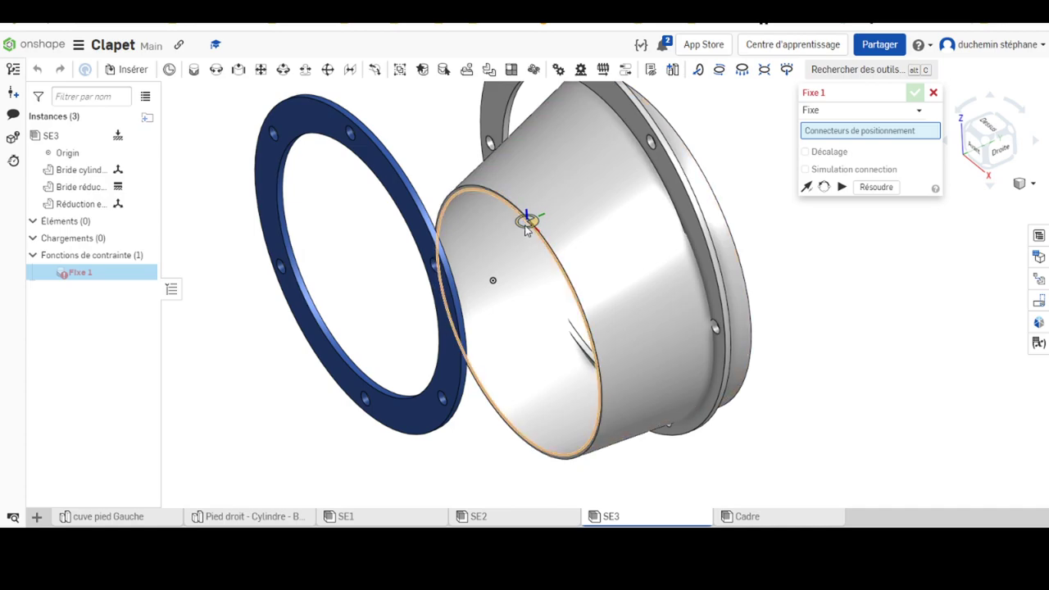
pyautogui.moveTo(527, 230)
pyautogui.mouseDown(button='right')
pyautogui.moveTo(571, 268)
pyautogui.moveTo(476, 328)
pyautogui.mouseUp(button='right')
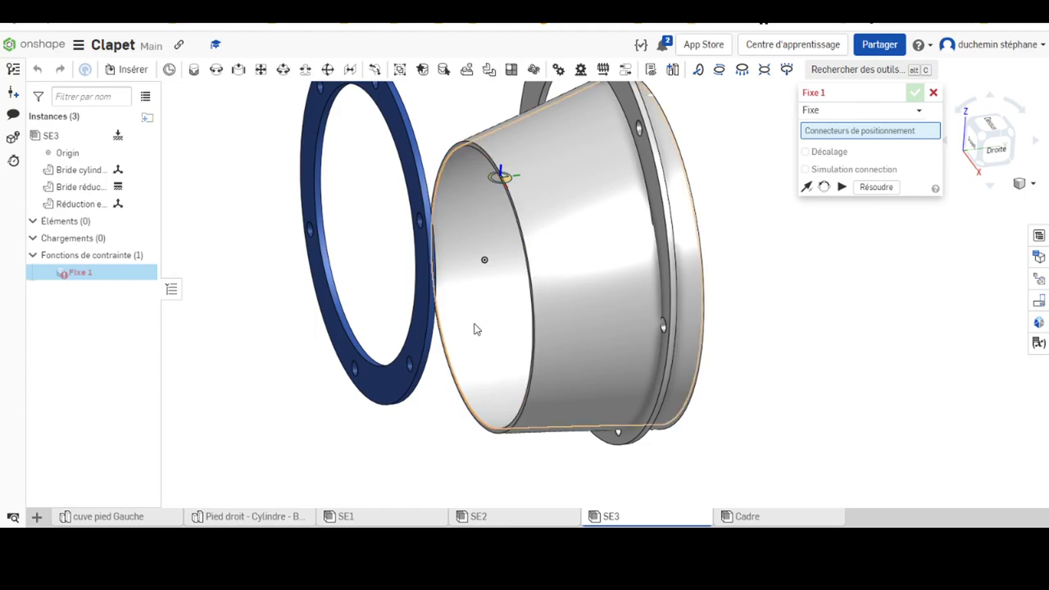
pyautogui.moveTo(489, 363); pyautogui.dragTo(469, 317, button='middle')
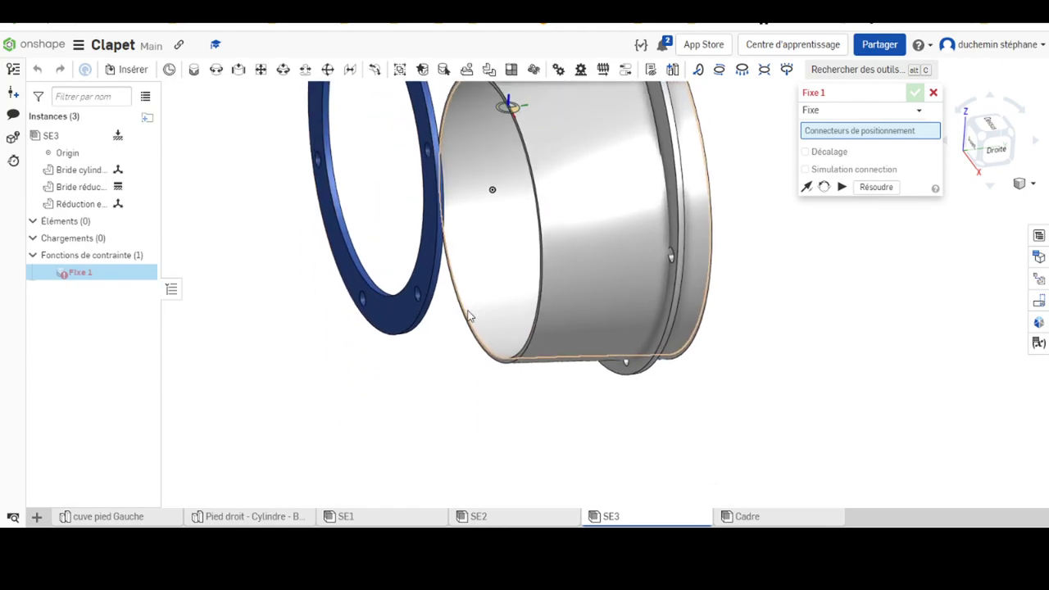
pyautogui.moveTo(246, 517)
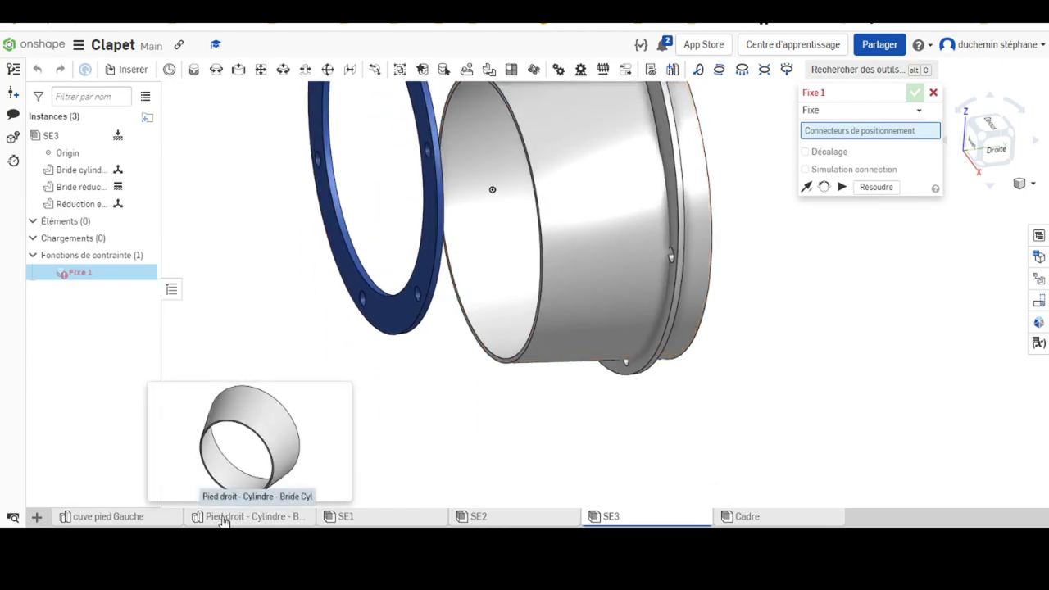
# - Suppress the Lisser 2 loft in the Pied droit part studio, closing the reduction's end face
pyautogui.click(223, 518)
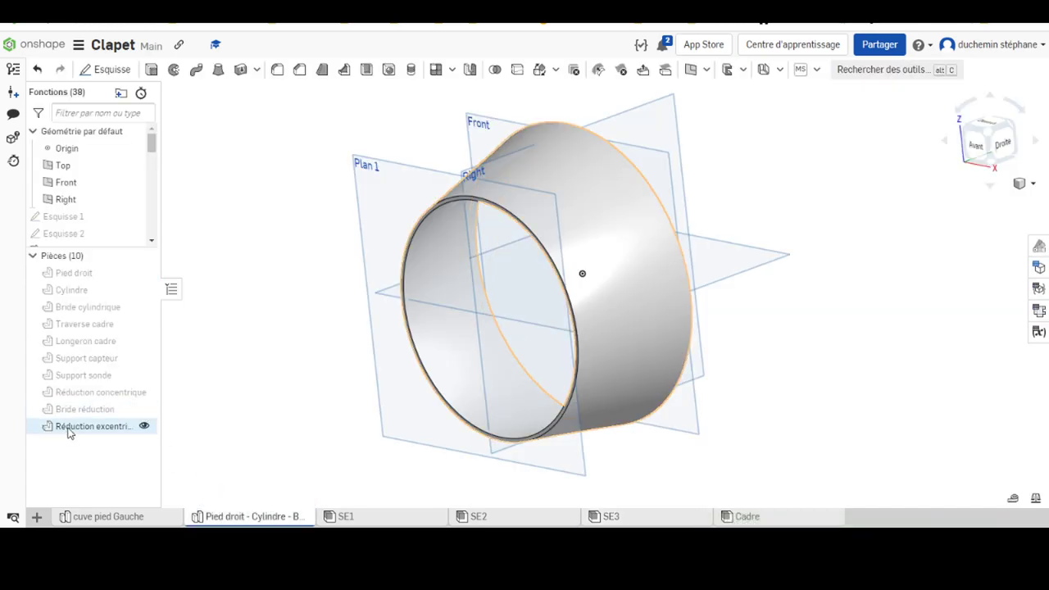
pyautogui.moveTo(152, 143); pyautogui.dragTo(150, 237)
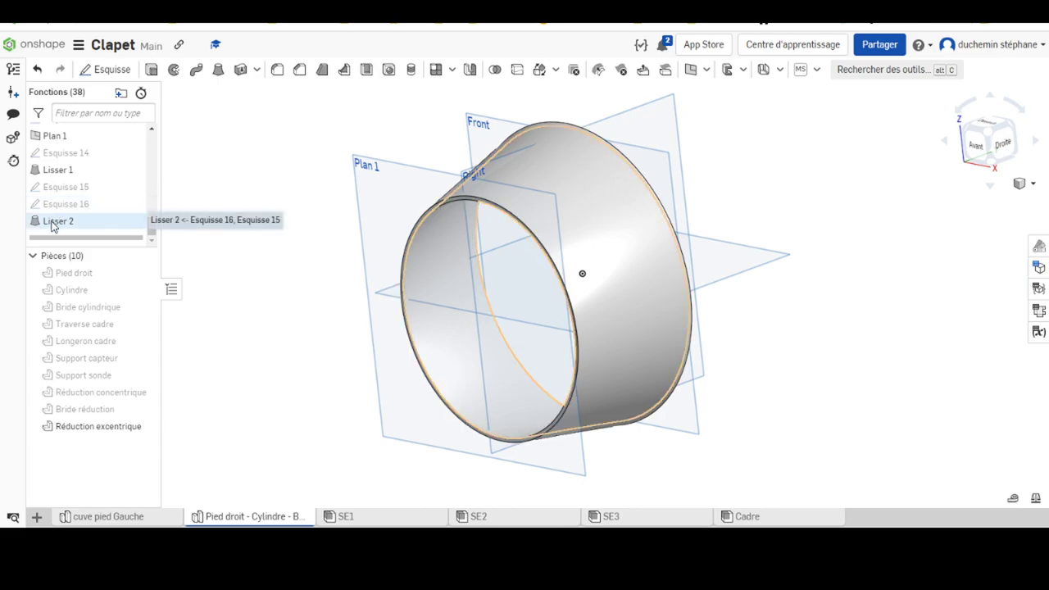
pyautogui.rightClick(53, 226)
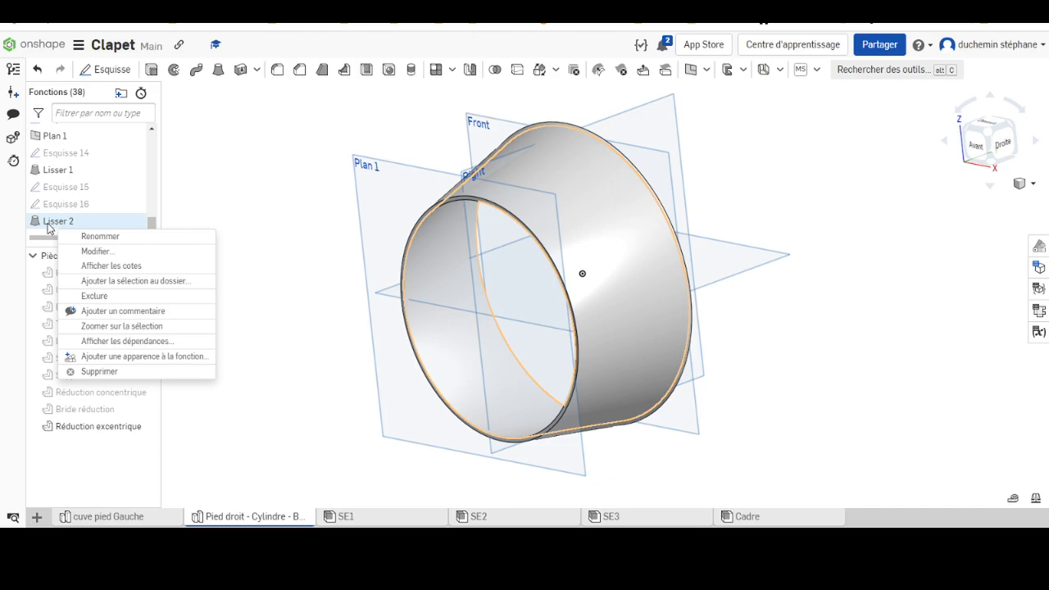
pyautogui.click(95, 296)
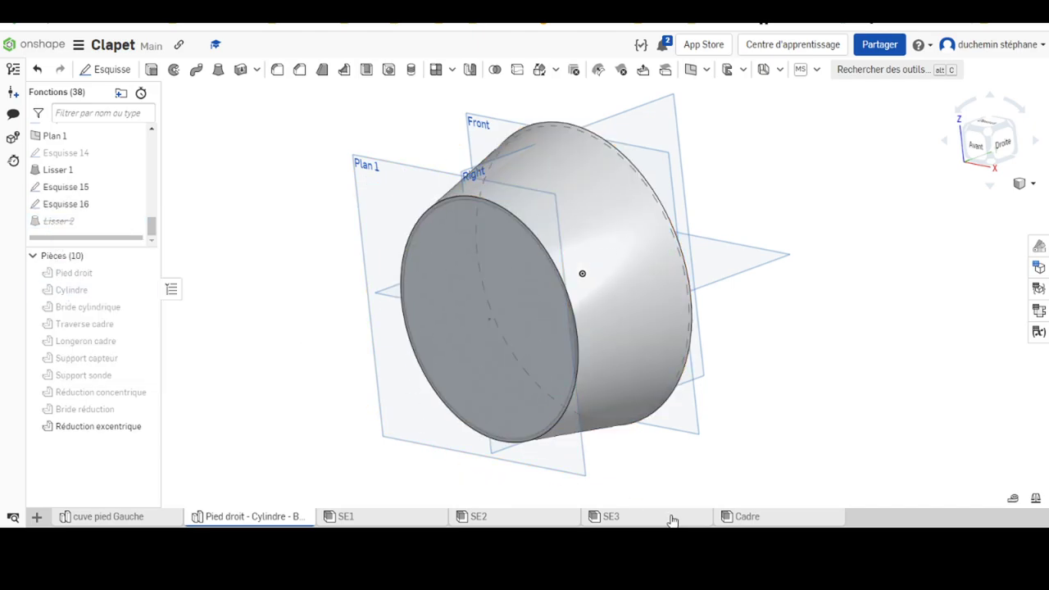
# - Fasten the reduction's end-face connector to the blue flange's inner-edge connector as Fixe 1
pyautogui.click(632, 519)
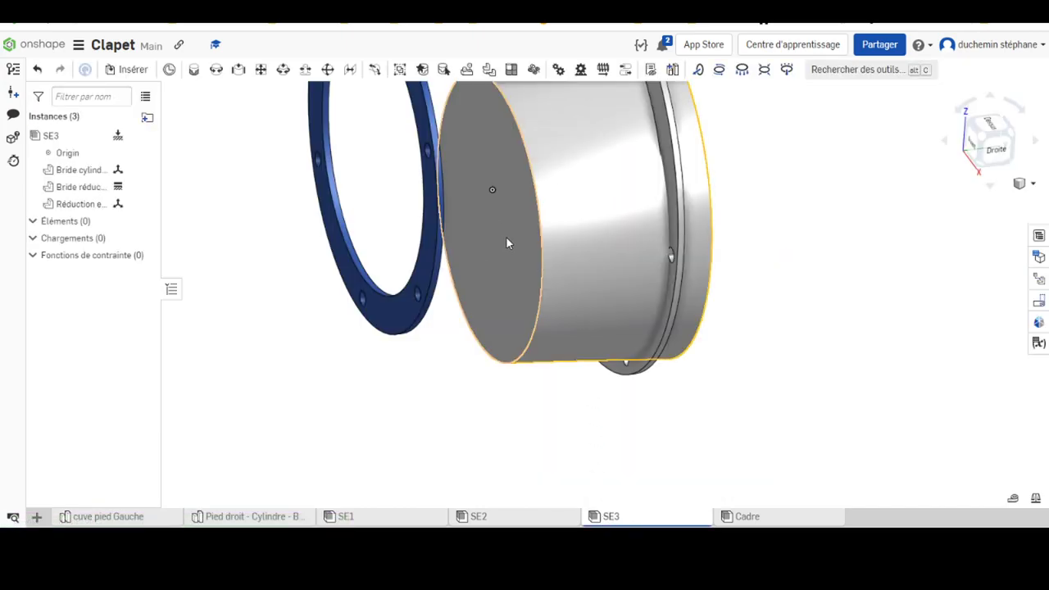
pyautogui.click(190, 71)
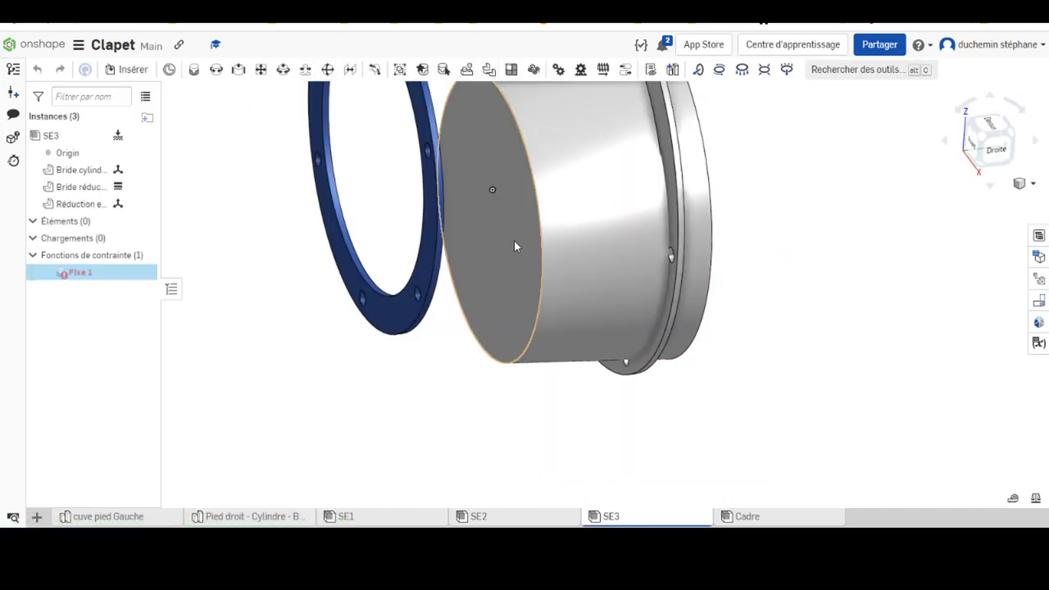
pyautogui.click(490, 225)
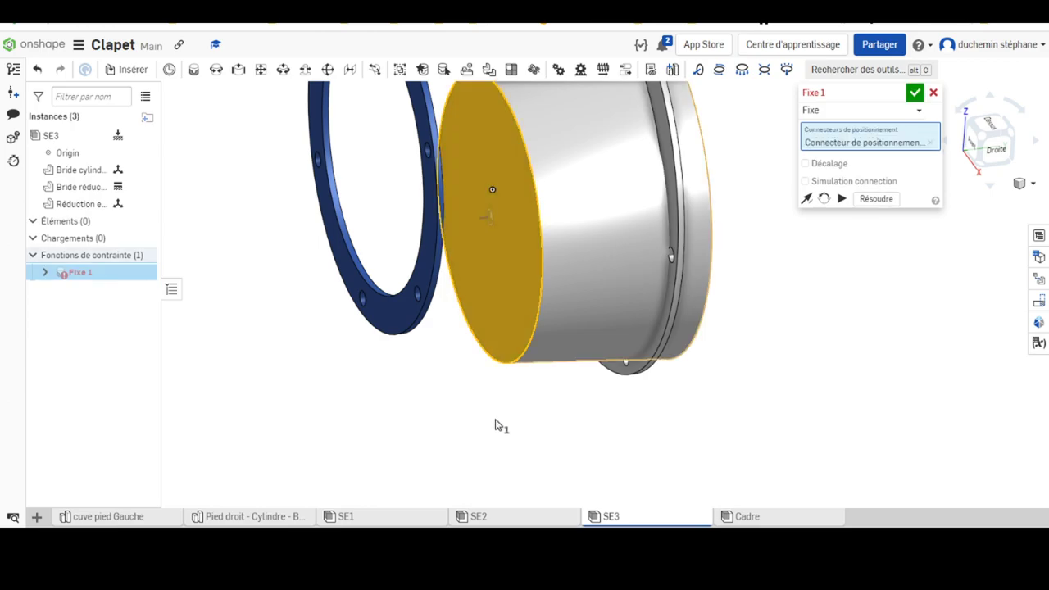
pyautogui.press('Left')
pyautogui.press('Left')
pyautogui.moveTo(501, 441); pyautogui.dragTo(468, 496, button='right')
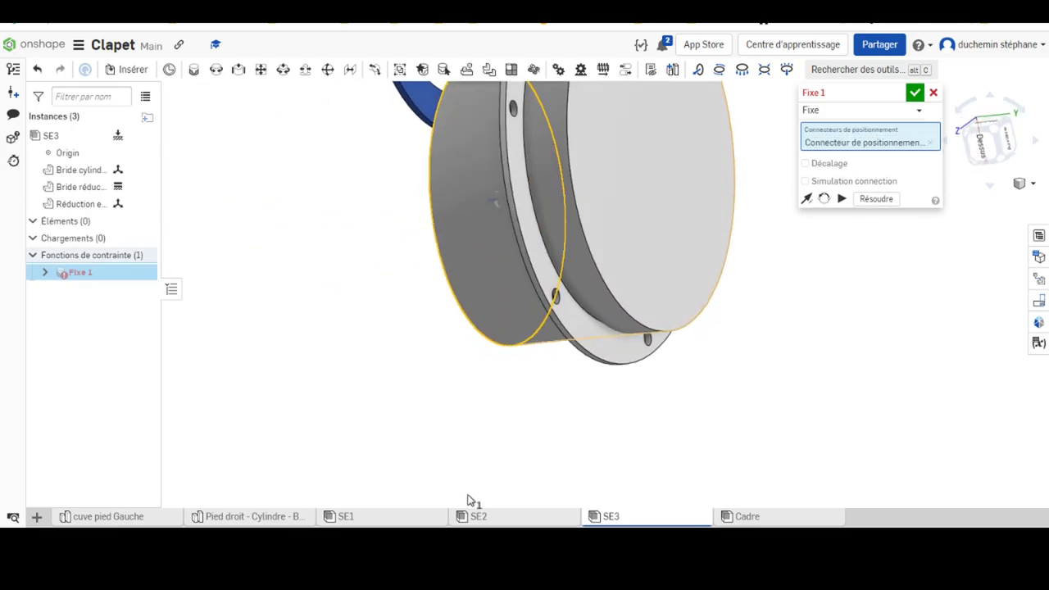
pyautogui.moveTo(440, 208); pyautogui.dragTo(454, 339, button='right')
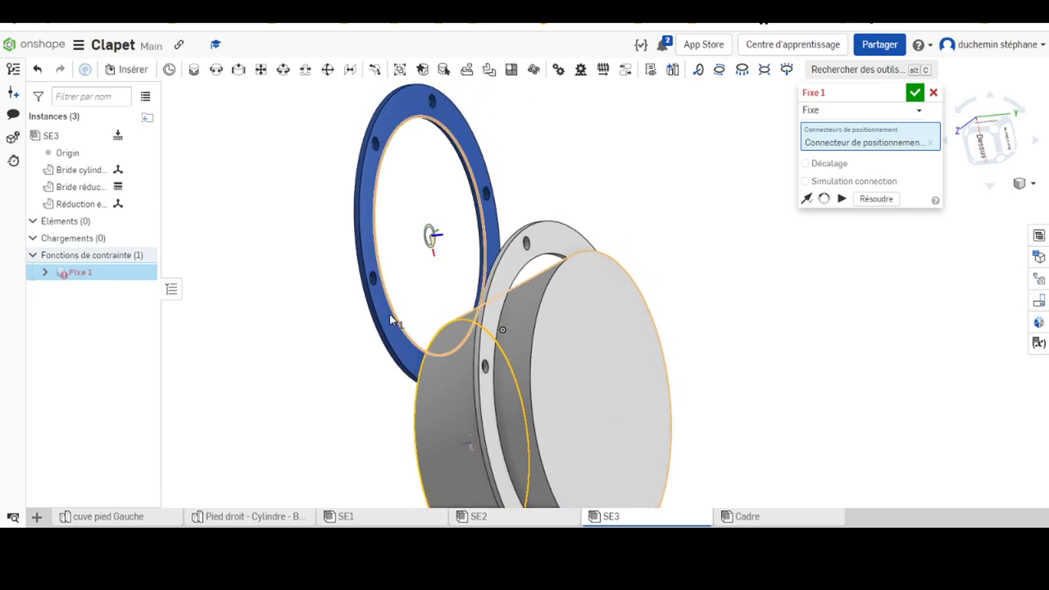
pyautogui.click(391, 319)
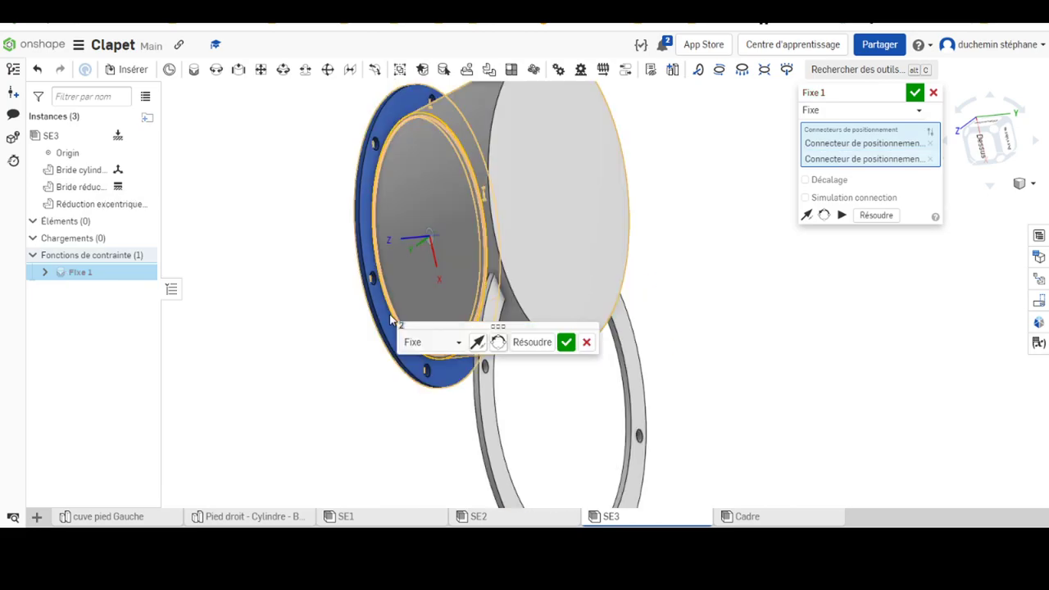
pyautogui.click(568, 342)
pyautogui.moveTo(401, 353)
pyautogui.mouseDown(button='right')
pyautogui.moveTo(629, 282)
pyautogui.moveTo(521, 227)
pyautogui.mouseUp(button='right')
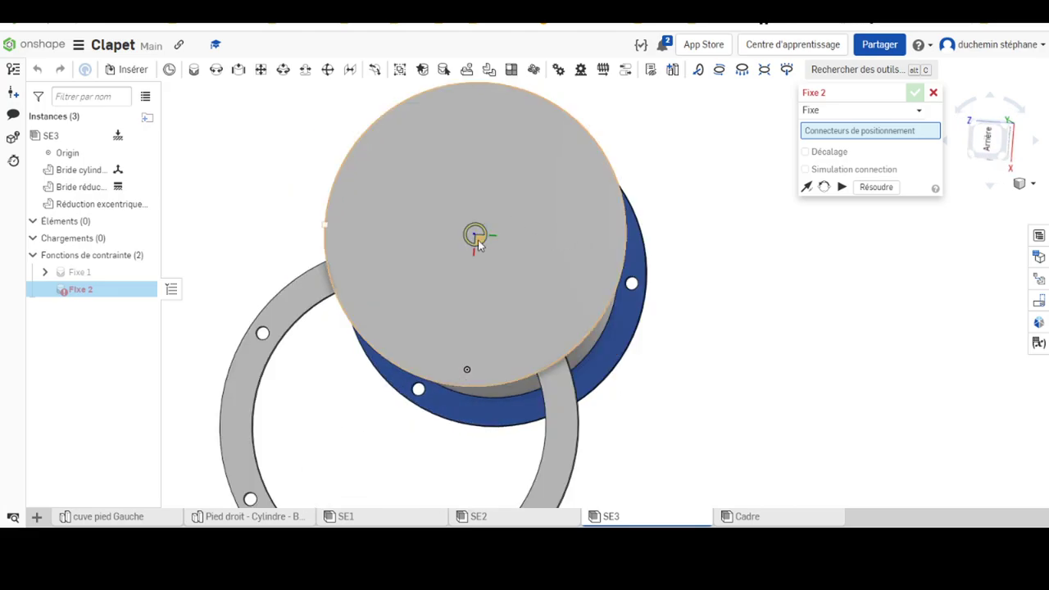
# - Create Fixe 2 joining the reduction's other end to the grey flange, discarding the extra Fixe 3
pyautogui.click(478, 243)
pyautogui.moveTo(505, 319); pyautogui.dragTo(647, 321, button='right')
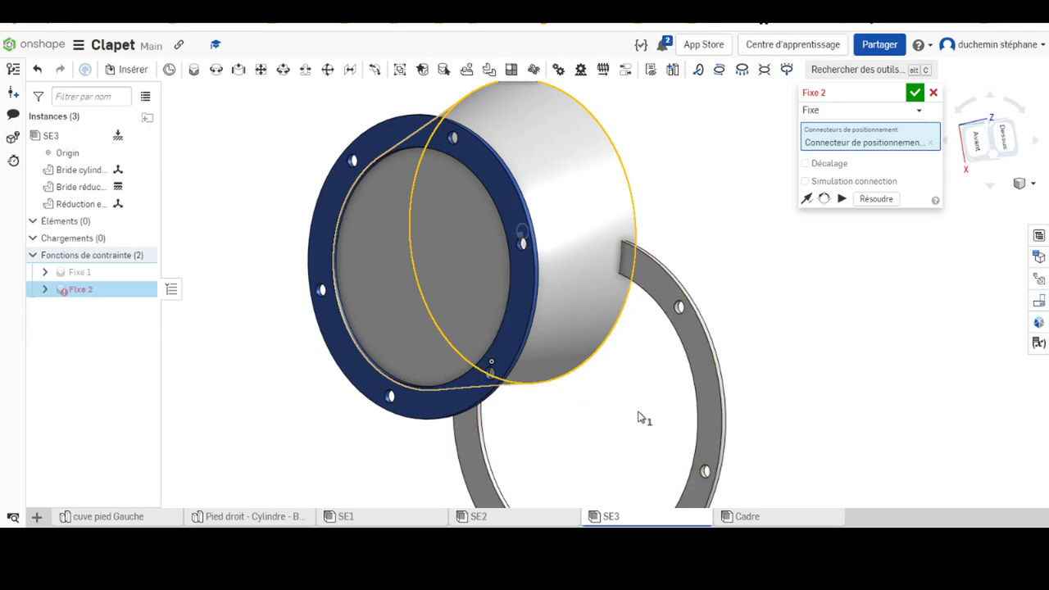
pyautogui.click(700, 424)
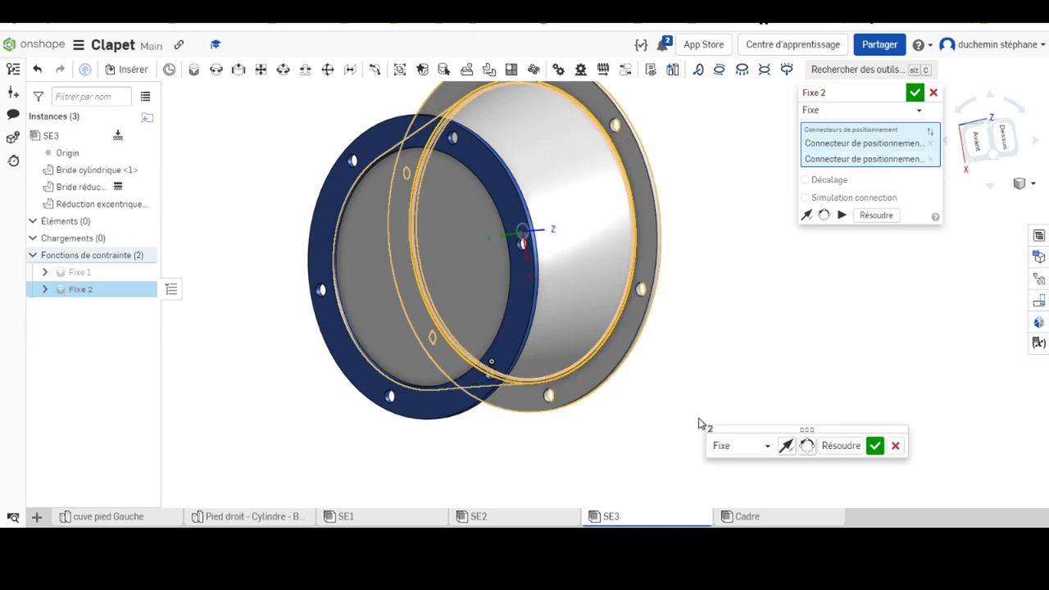
pyautogui.moveTo(735, 428)
pyautogui.mouseDown(button='right')
pyautogui.moveTo(581, 236)
pyautogui.moveTo(580, 262)
pyautogui.moveTo(598, 227)
pyautogui.mouseUp(button='right')
pyautogui.scroll(-5, 581, 263)
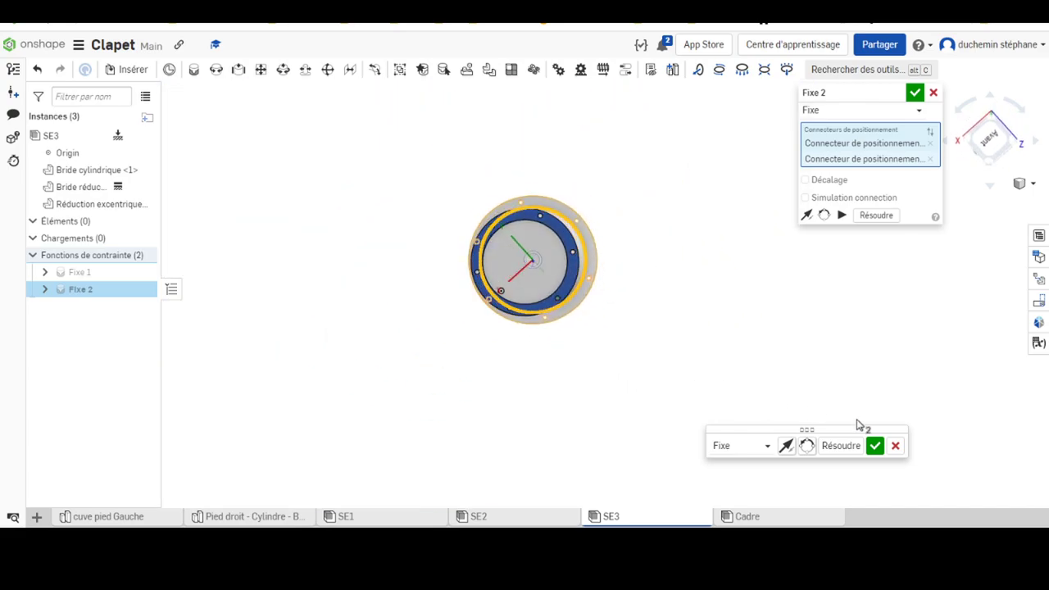
pyautogui.click(876, 448)
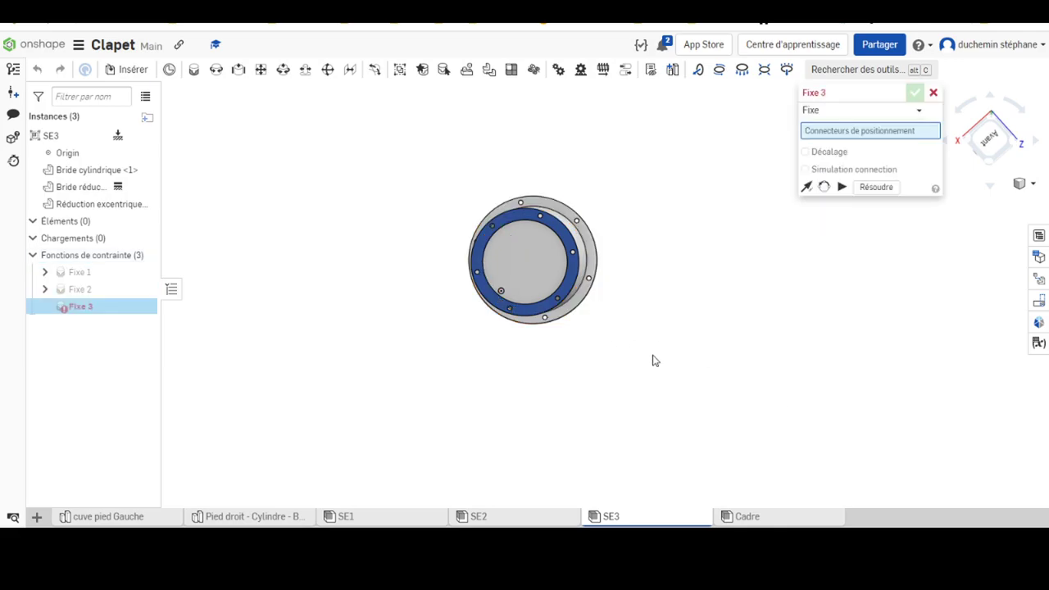
pyautogui.moveTo(653, 358)
pyautogui.mouseDown(button='right')
pyautogui.moveTo(602, 359)
pyautogui.moveTo(621, 346)
pyautogui.moveTo(620, 368)
pyautogui.moveTo(599, 364)
pyautogui.mouseUp(button='right')
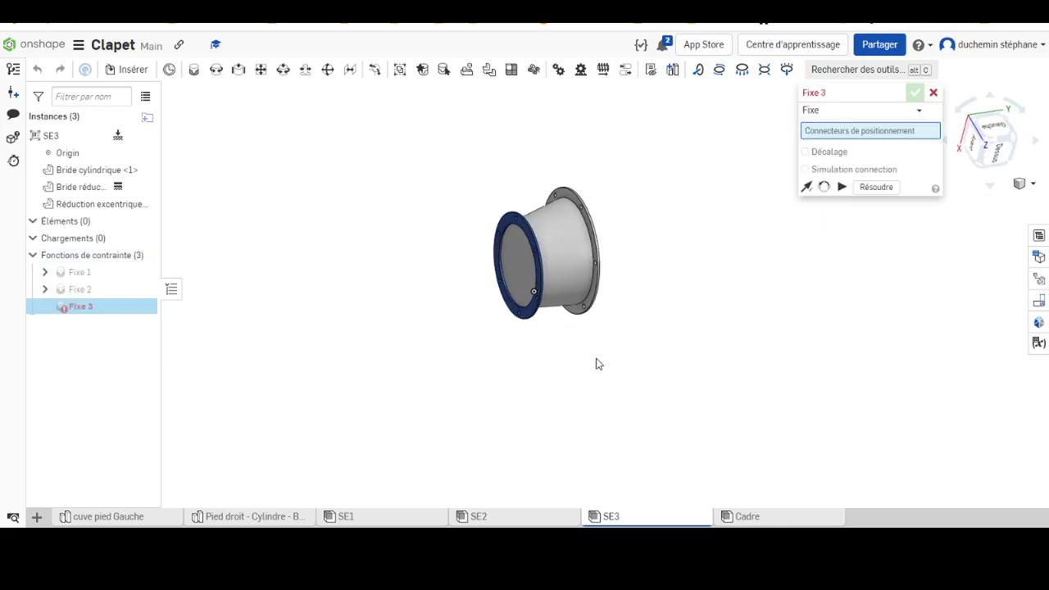
pyautogui.click(935, 92)
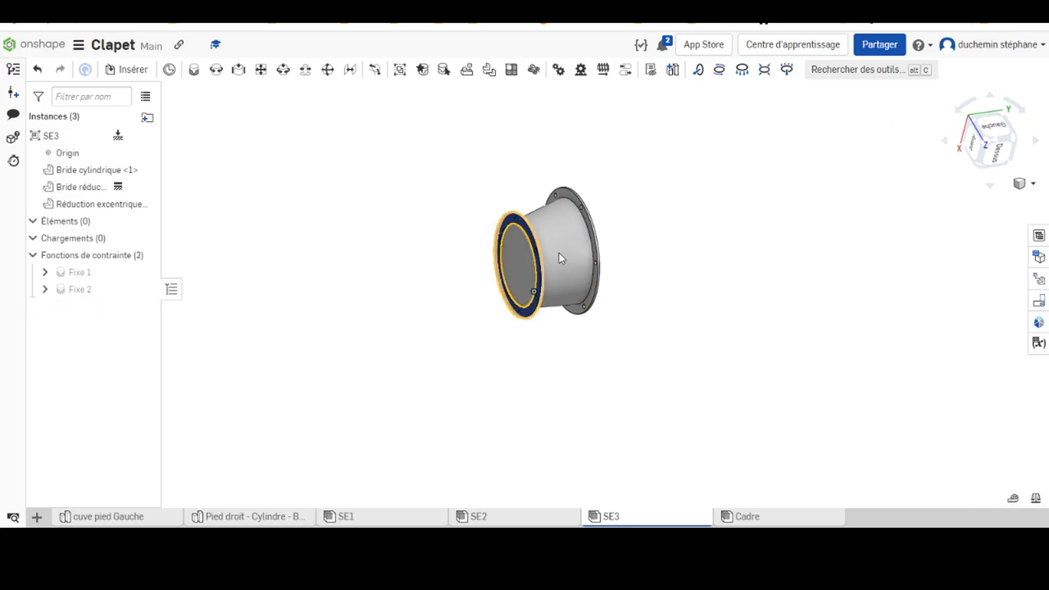
# - Unsuppress Lisser 2 in Pied droit - Cylindre to hollow the reduction, then return to SE3
pyautogui.click(250, 517)
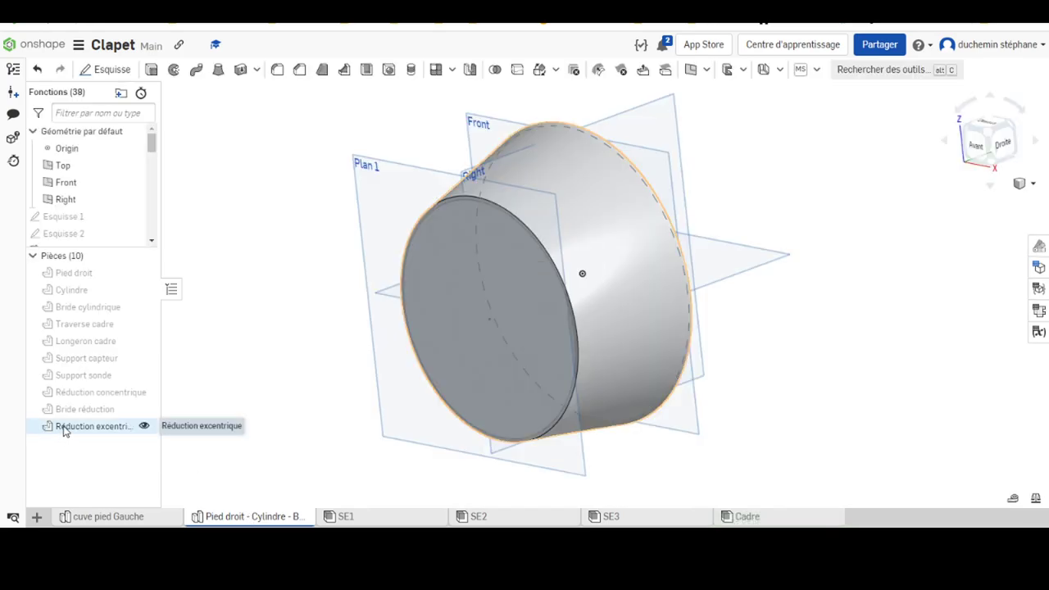
pyautogui.moveTo(150, 145); pyautogui.dragTo(150, 256)
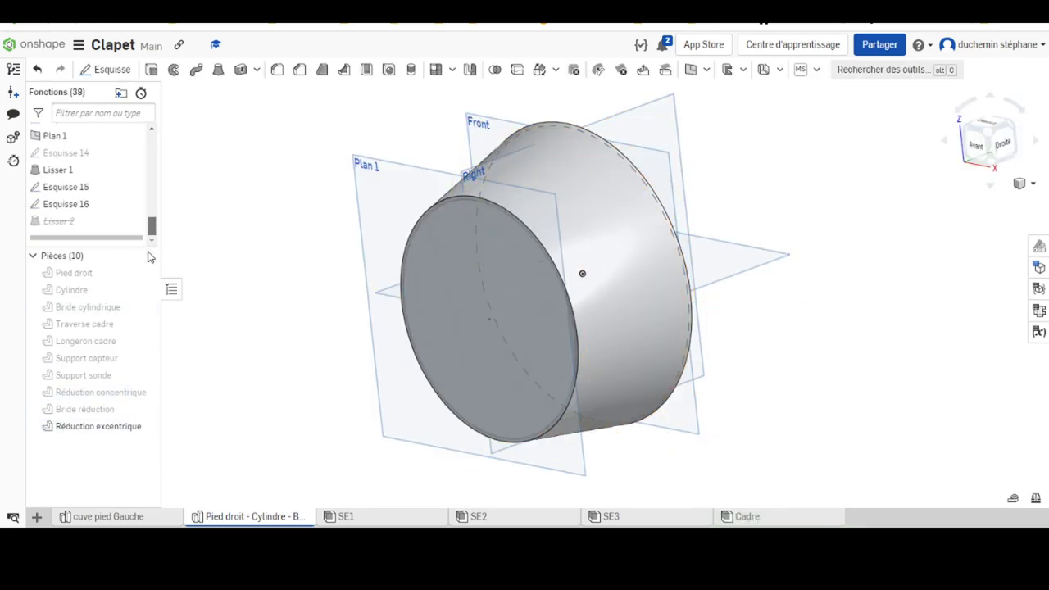
pyautogui.rightClick(51, 225)
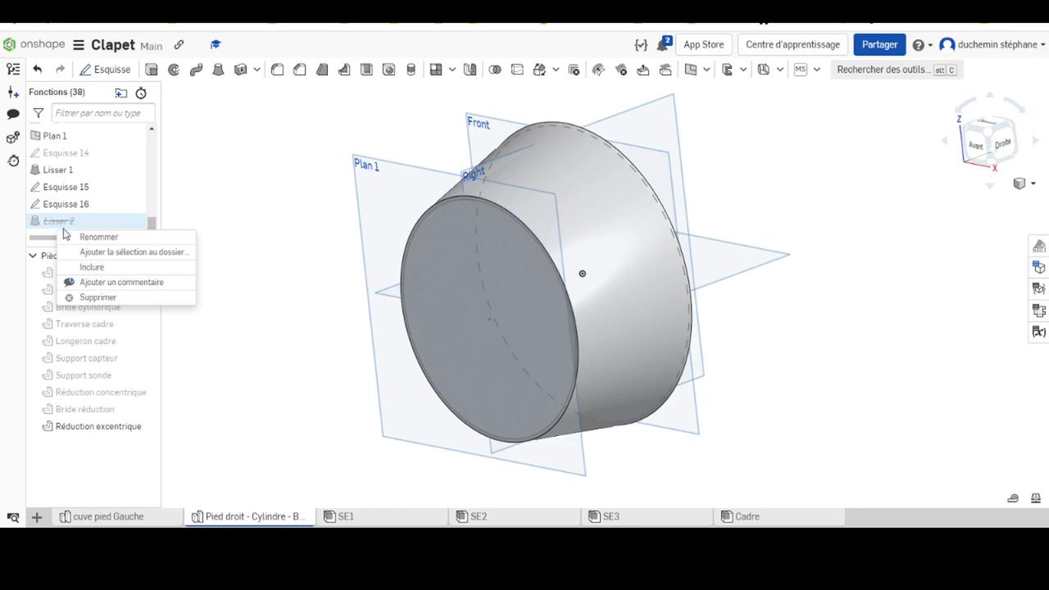
pyautogui.click(92, 267)
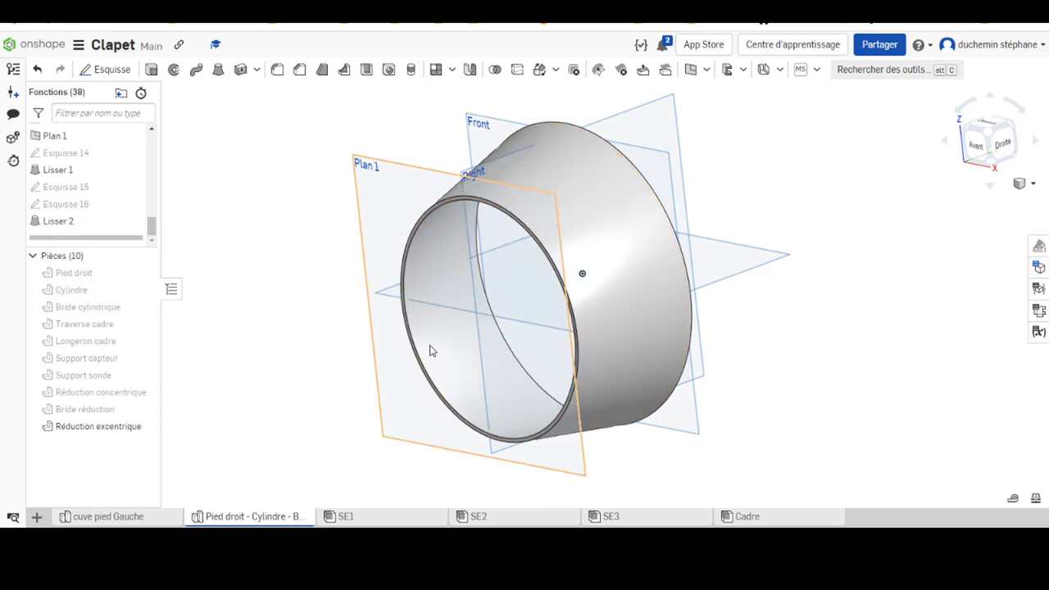
pyautogui.click(612, 518)
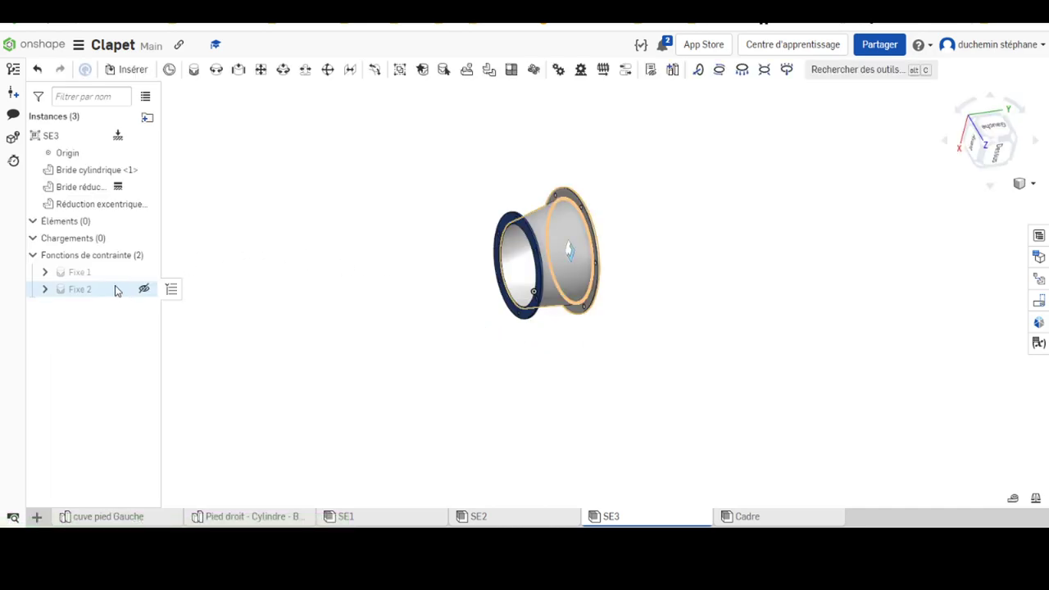
pyautogui.scroll(-2, 548, 269)
pyautogui.scroll(2, 550, 260)
pyautogui.scroll(3, 550, 260)
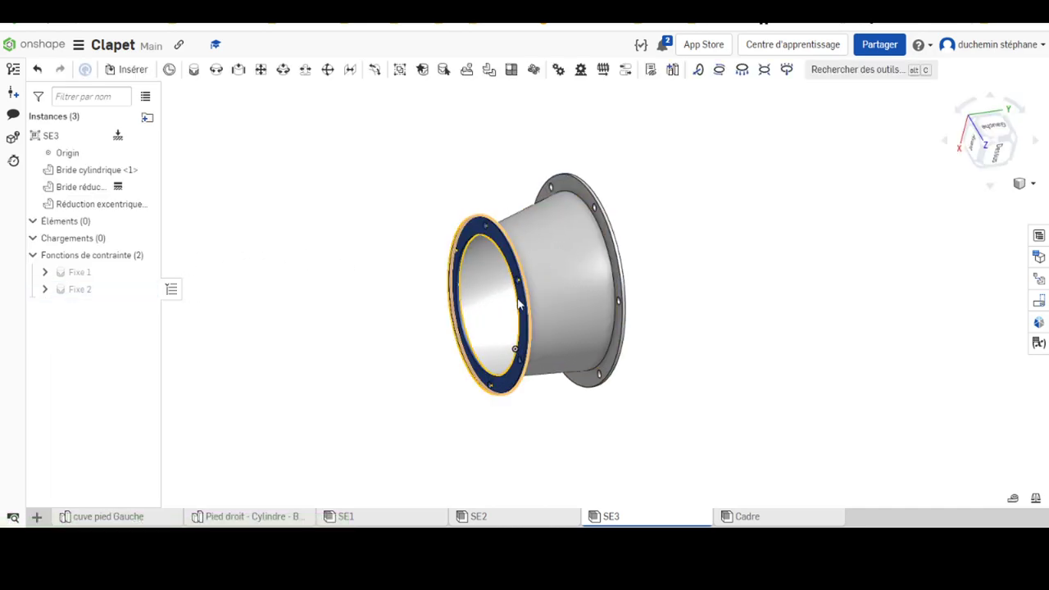
pyautogui.moveTo(293, 235); pyautogui.dragTo(321, 263, button='right')
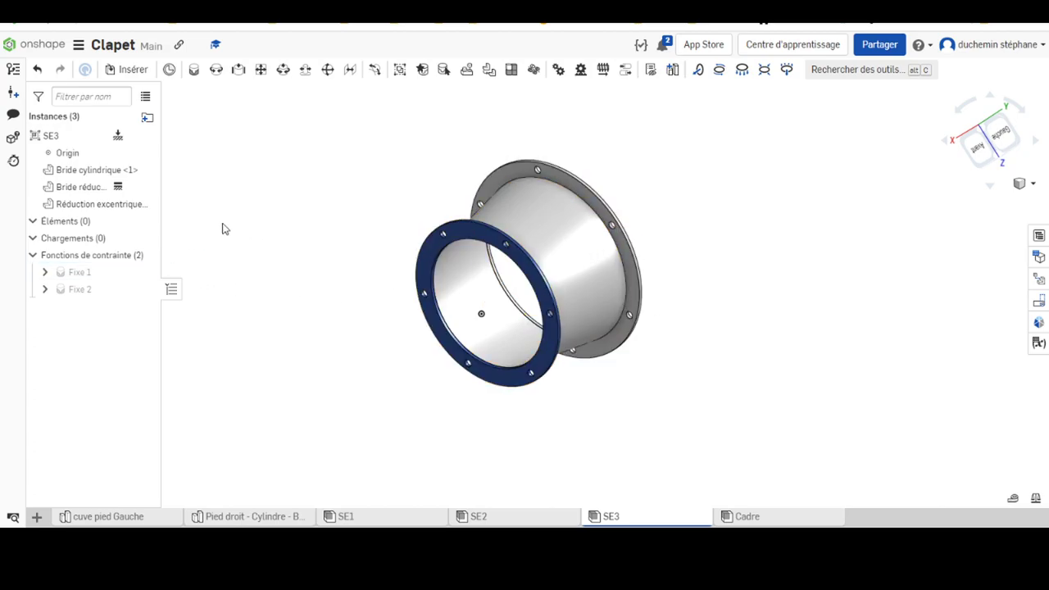
pyautogui.moveTo(759, 267)
pyautogui.mouseDown(button='right')
pyautogui.moveTo(752, 232)
pyautogui.moveTo(489, 243)
pyautogui.mouseUp(button='right')
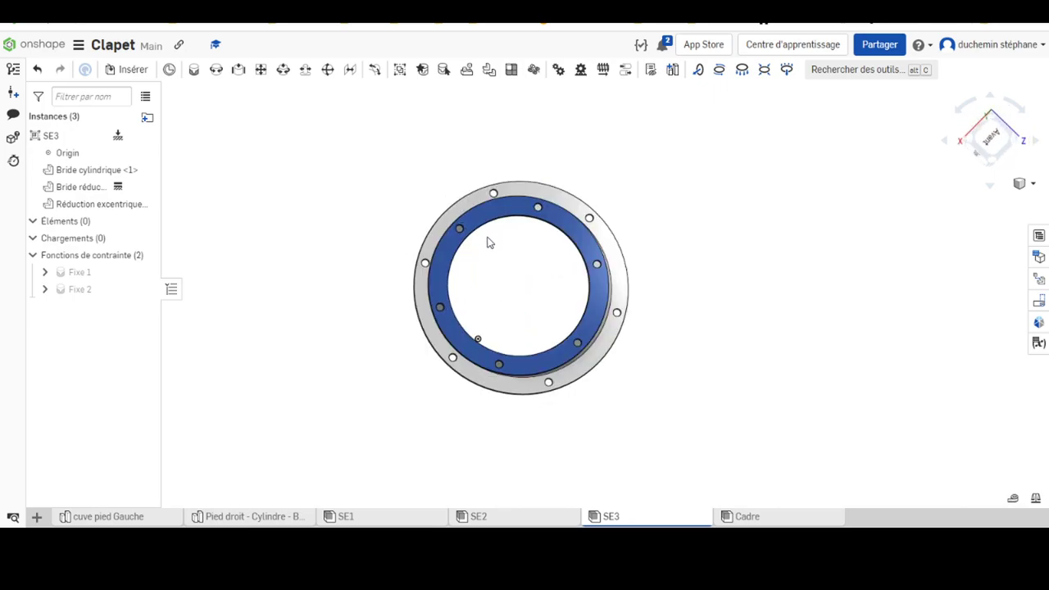
pyautogui.moveTo(489, 243); pyautogui.dragTo(492, 241, button='right')
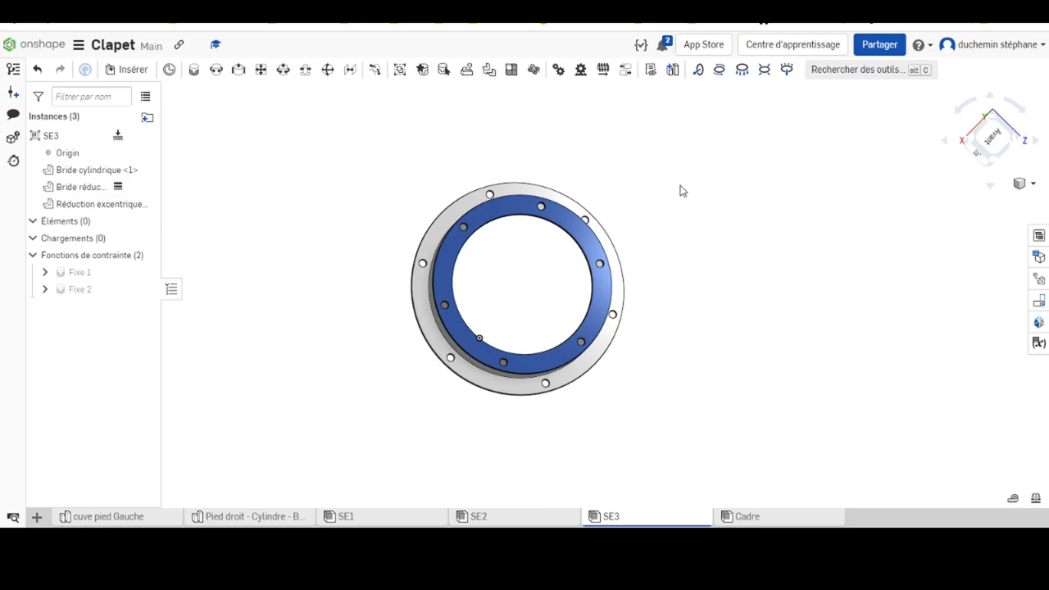
pyautogui.click(992, 141)
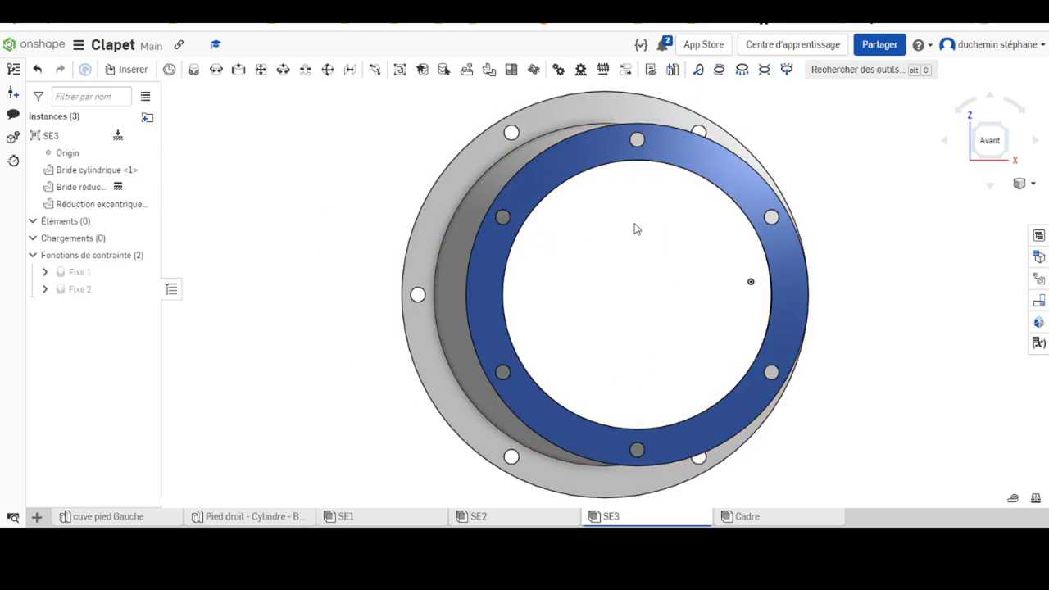
pyautogui.moveTo(853, 207)
pyautogui.mouseDown(button='right')
pyautogui.moveTo(656, 219)
pyautogui.moveTo(862, 223)
pyautogui.mouseUp(button='right')
pyautogui.moveTo(908, 263); pyautogui.dragTo(872, 244, button='right')
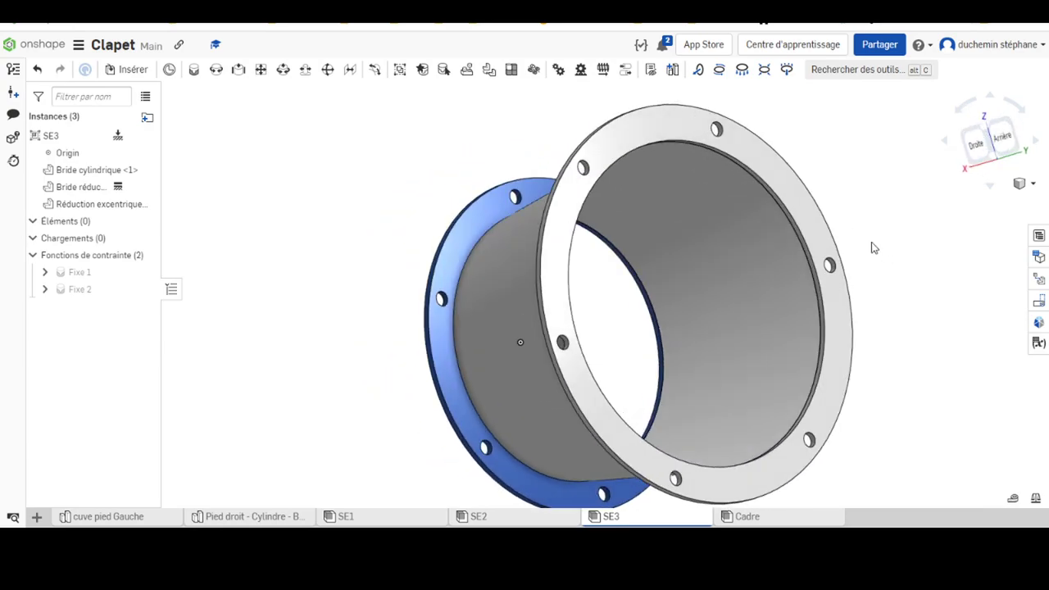
pyautogui.scroll(3, 829, 278)
pyautogui.scroll(-3, 829, 276)
pyautogui.scroll(-3, 829, 275)
pyautogui.moveTo(829, 277)
pyautogui.mouseDown(button='middle')
pyautogui.moveTo(765, 258)
pyautogui.moveTo(638, 262)
pyautogui.mouseUp(button='middle')
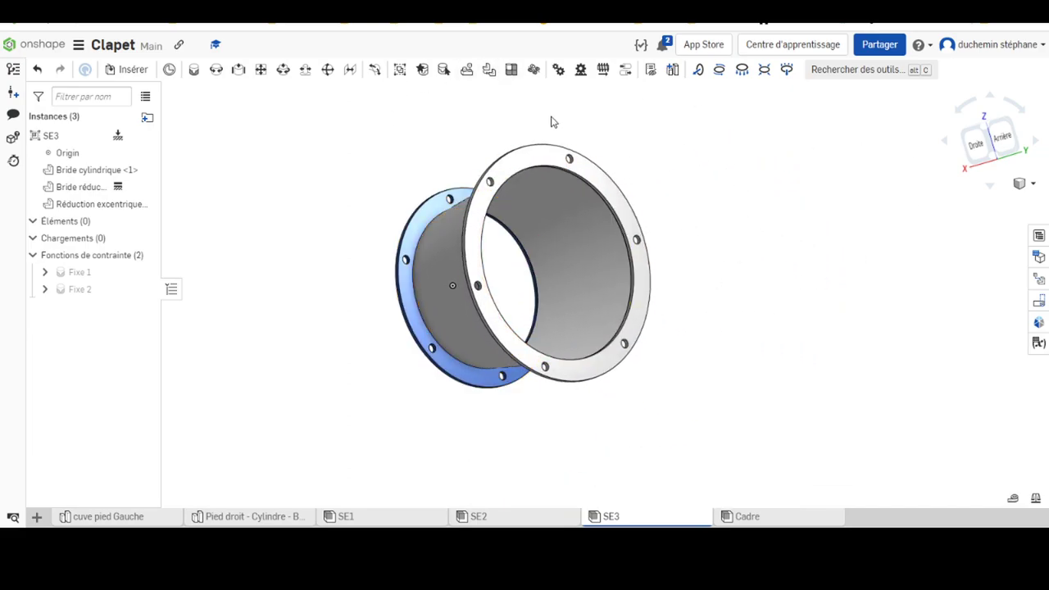